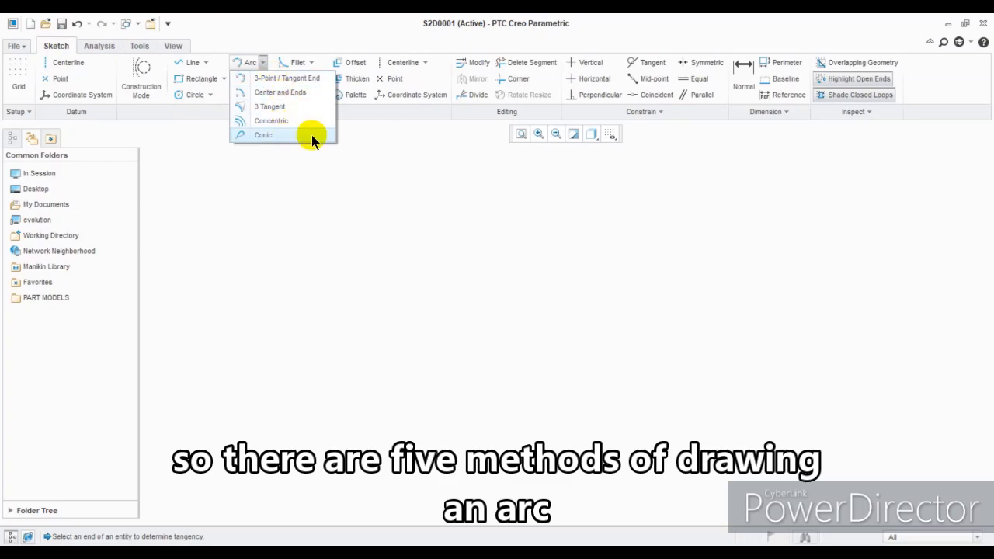
Step: Sketch an arc with a radius of about 5.37 using the 3-Point / Tangent End method
{"action": "left_click", "coordinate": [318, 78]}
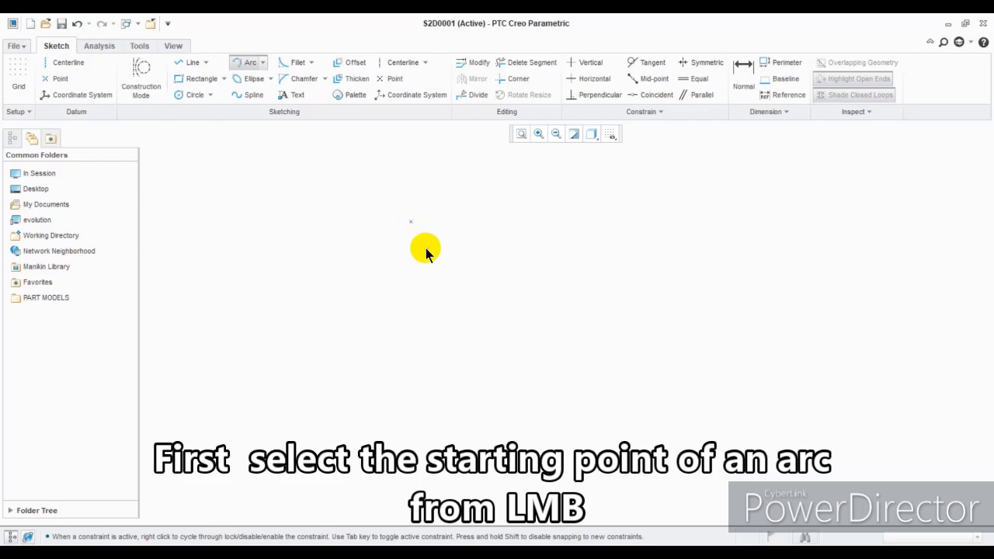
{"action": "left_click", "coordinate": [596, 378]}
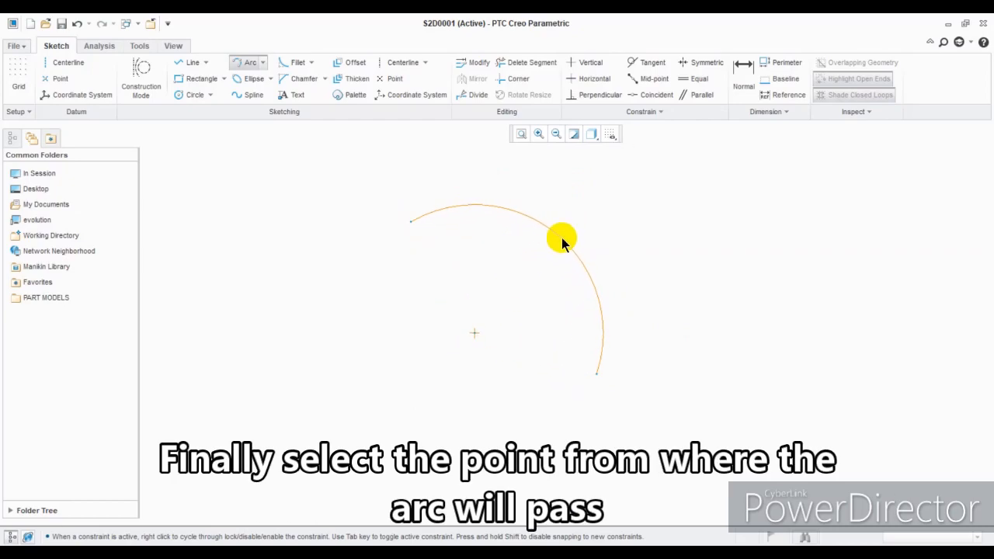
{"action": "left_click", "coordinate": [558, 236]}
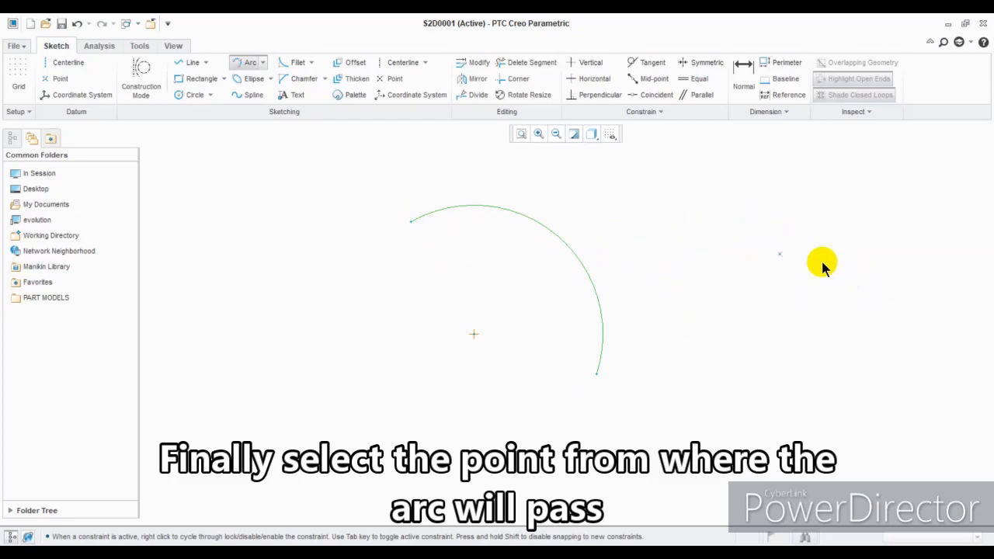
{"action": "middle_click", "coordinate": [671, 244]}
{"action": "scroll", "coordinate": [676, 226], "scroll_direction": "down", "scroll_amount": 2}
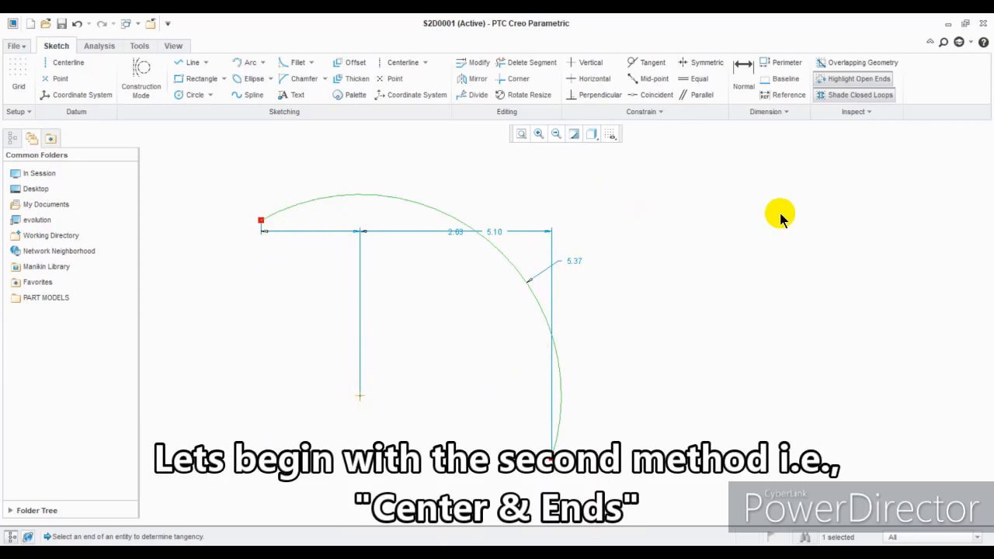
Step: Clear the sketch and draw a Center and Ends arc with a radius of about 3.60
{"action": "mouse_move", "coordinate": [819, 177]}
{"action": "left_mouse_down"}
{"action": "mouse_move", "coordinate": [750, 191]}
{"action": "mouse_move", "coordinate": [262, 534]}
{"action": "mouse_move", "coordinate": [239, 505]}
{"action": "left_mouse_up"}
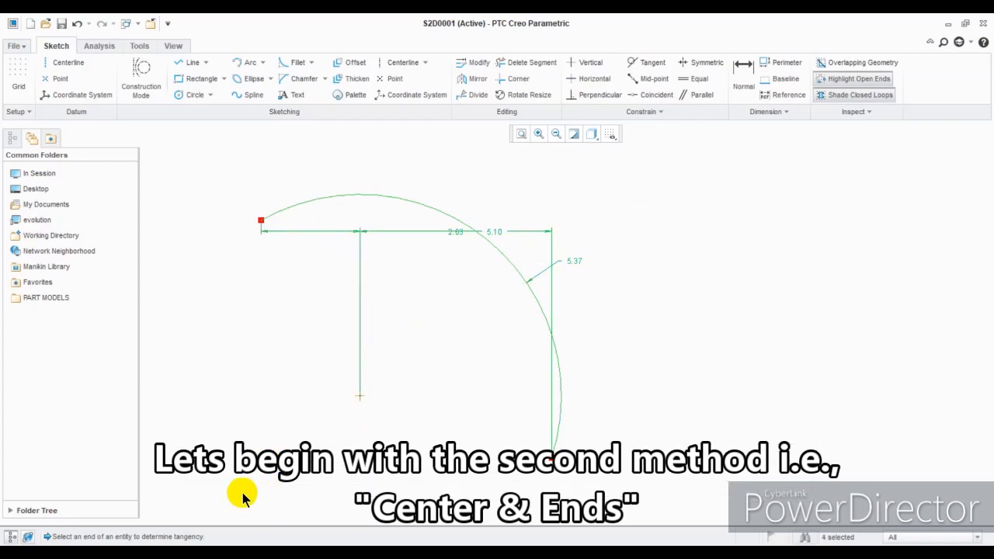
{"action": "key", "text": "Delete"}
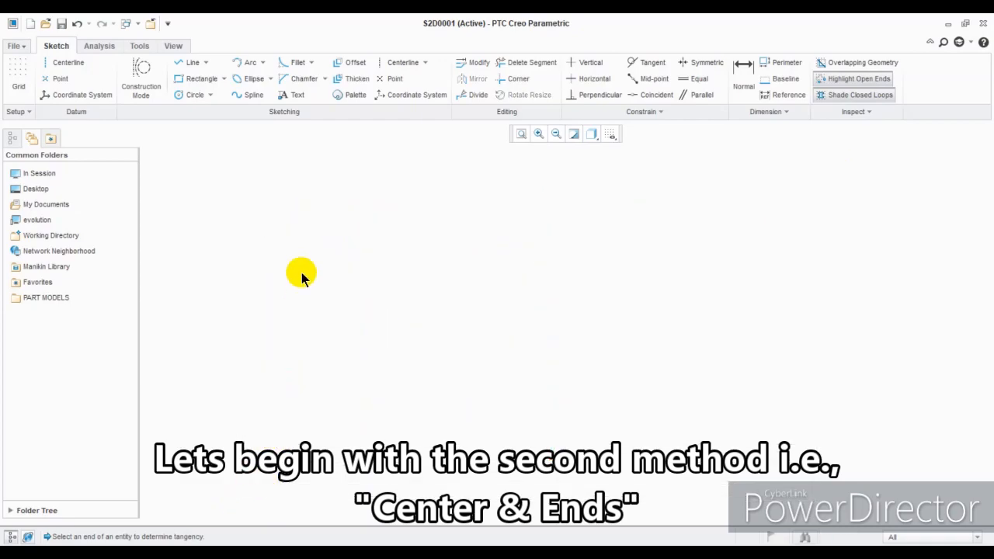
{"action": "left_click", "coordinate": [263, 64]}
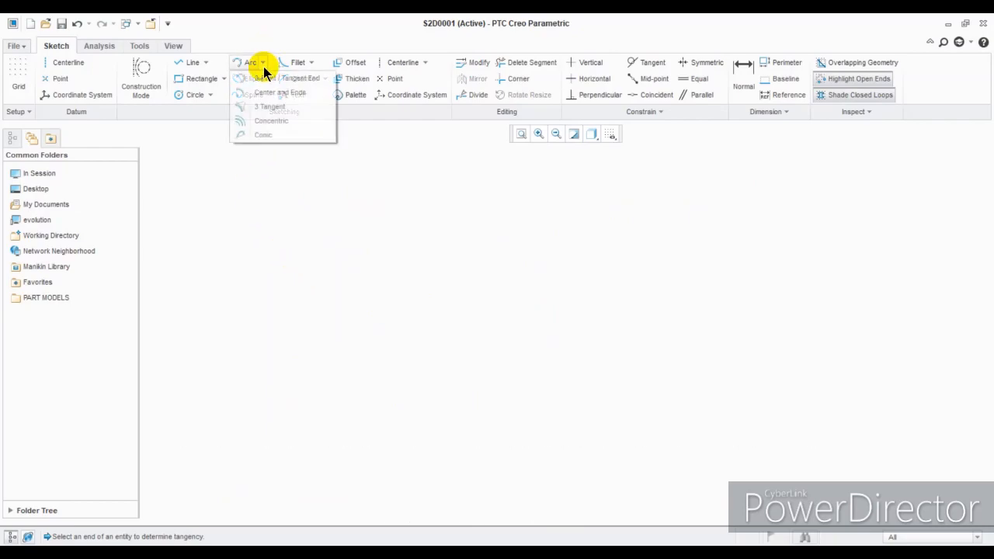
{"action": "left_click", "coordinate": [455, 301]}
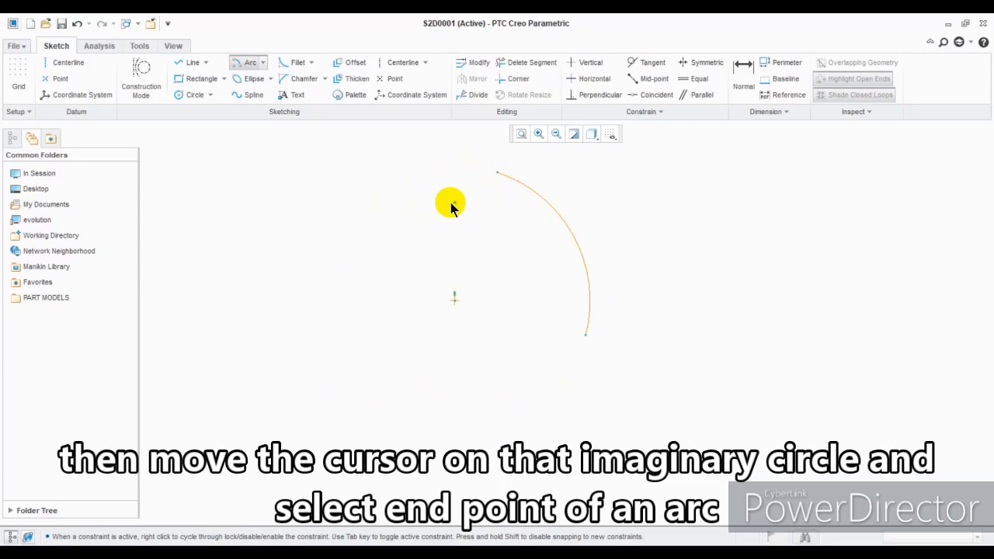
{"action": "left_click", "coordinate": [495, 172]}
{"action": "middle_click", "coordinate": [496, 172]}
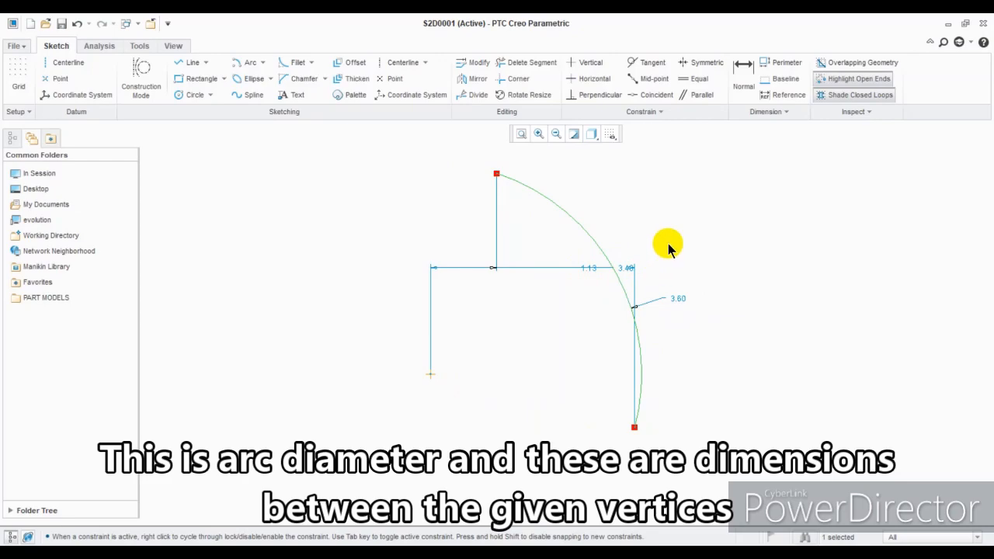
Step: Delete the Center and Ends arc together with its center and dimensions
{"action": "mouse_move", "coordinate": [849, 145]}
{"action": "left_mouse_down"}
{"action": "mouse_move", "coordinate": [355, 395]}
{"action": "mouse_move", "coordinate": [305, 455]}
{"action": "left_mouse_up"}
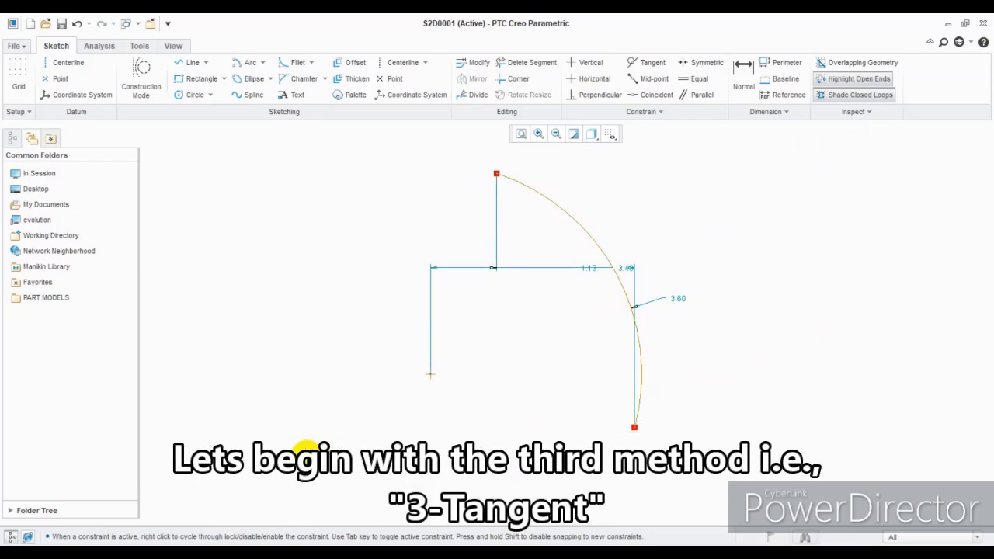
{"action": "left_click_drag", "start_coordinate": [824, 147], "coordinate": [276, 449]}
{"action": "key", "text": "Delete"}
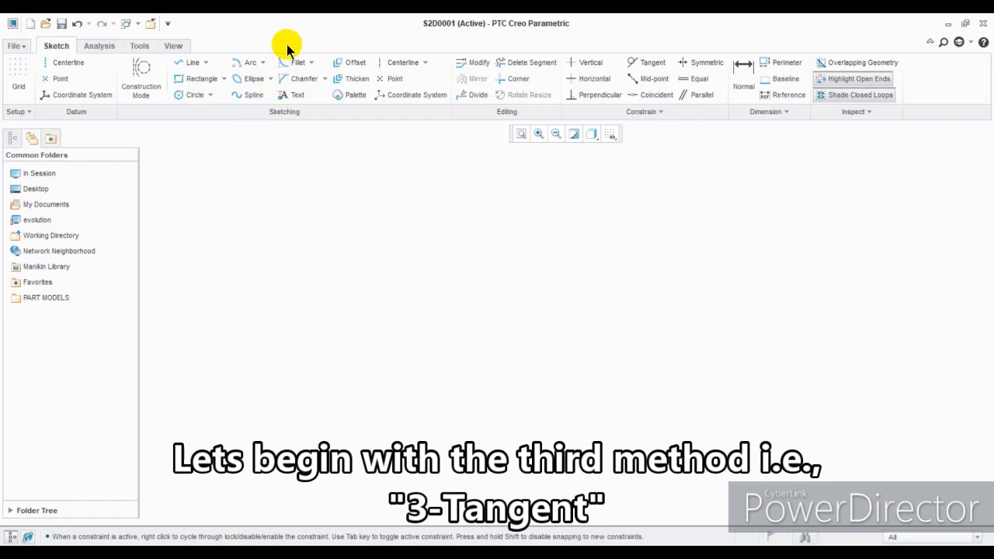
Step: Sketch a corner rectangle about 6.49 wide and 3.74 high, and turn off the shading of closed loops
{"action": "left_click", "coordinate": [263, 62]}
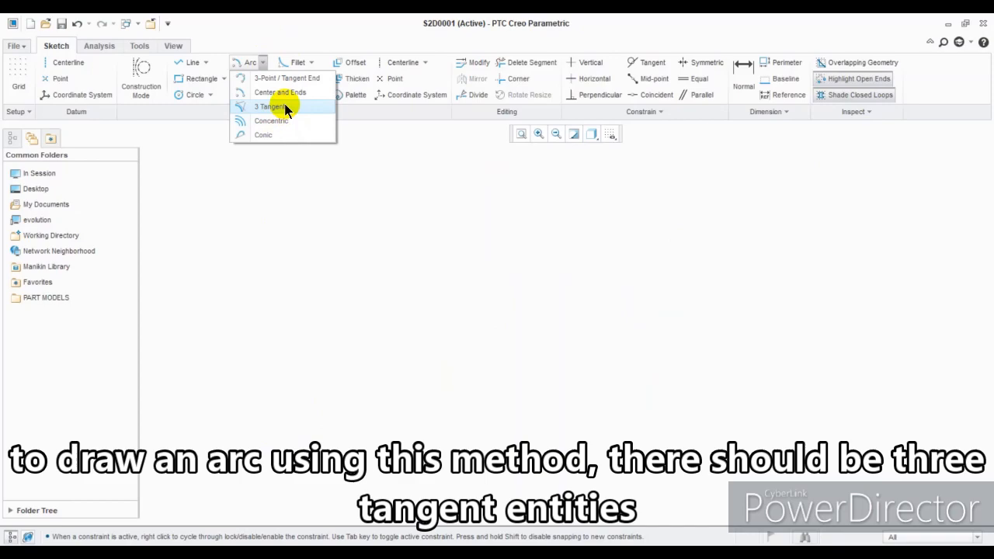
{"action": "left_click", "coordinate": [285, 259]}
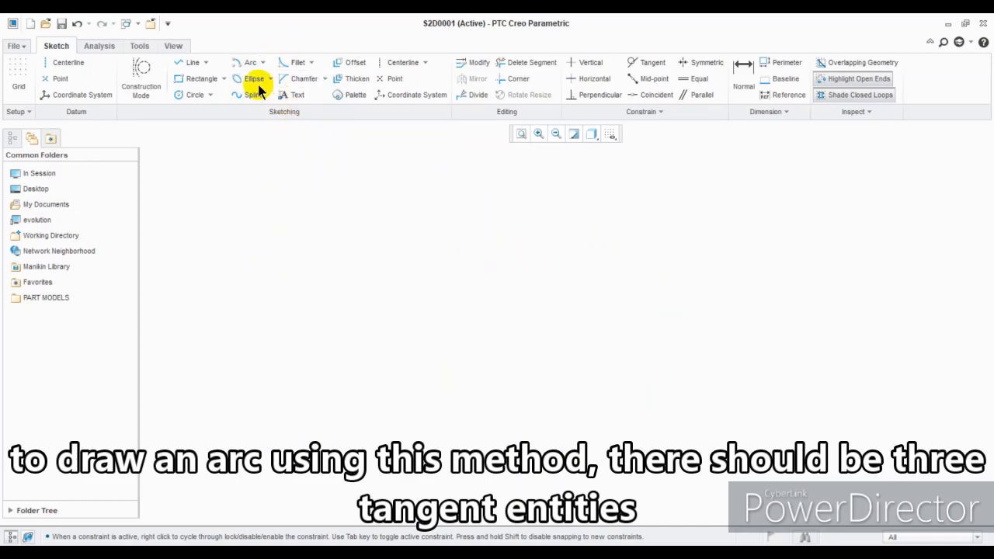
{"action": "left_click", "coordinate": [224, 79]}
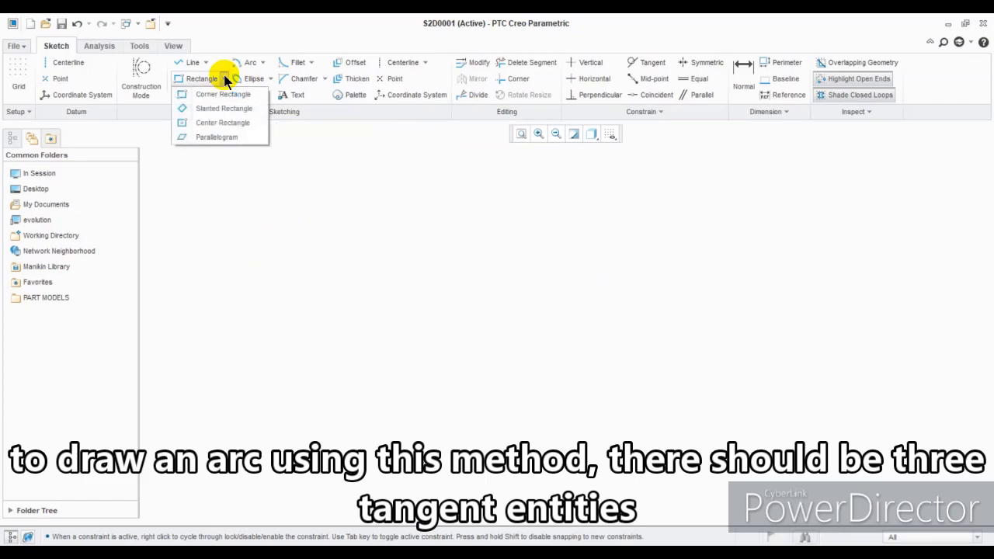
{"action": "left_click", "coordinate": [220, 93]}
{"action": "left_click", "coordinate": [325, 216]}
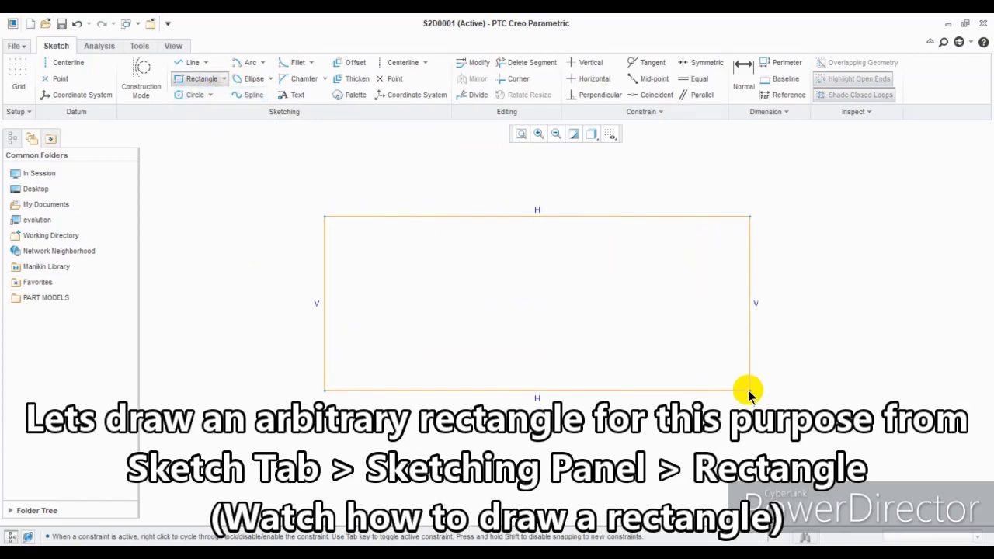
{"action": "left_click", "coordinate": [706, 437]}
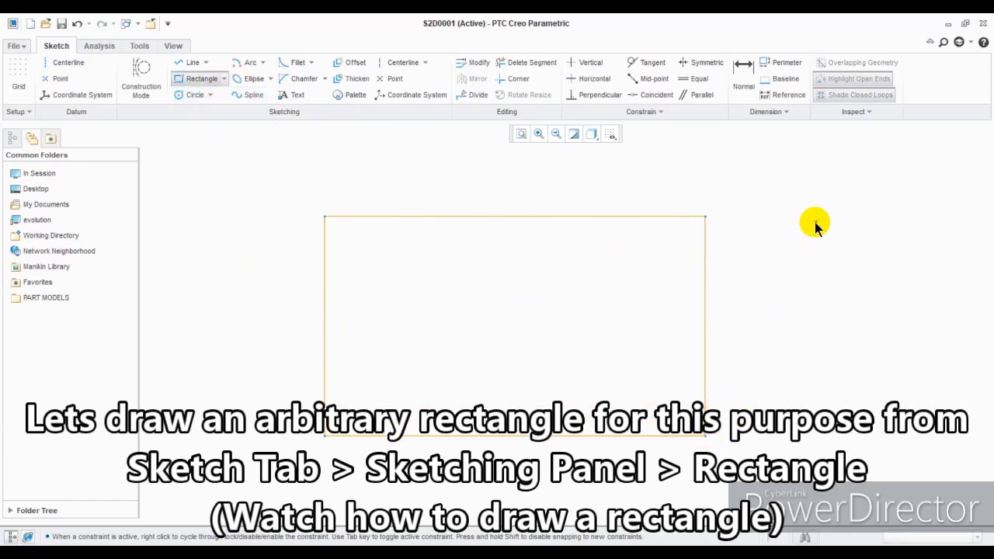
{"action": "middle_click", "coordinate": [814, 221]}
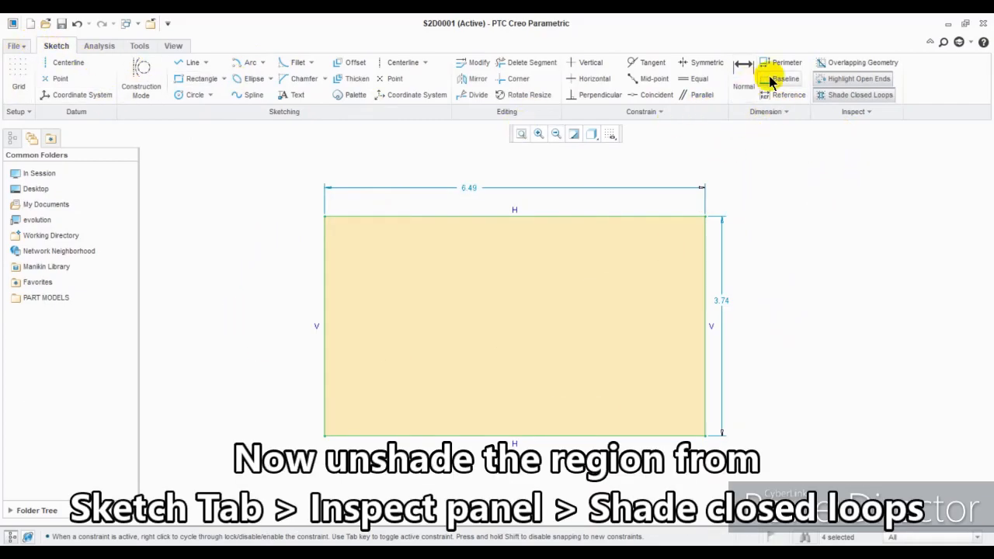
{"action": "left_click", "coordinate": [855, 94]}
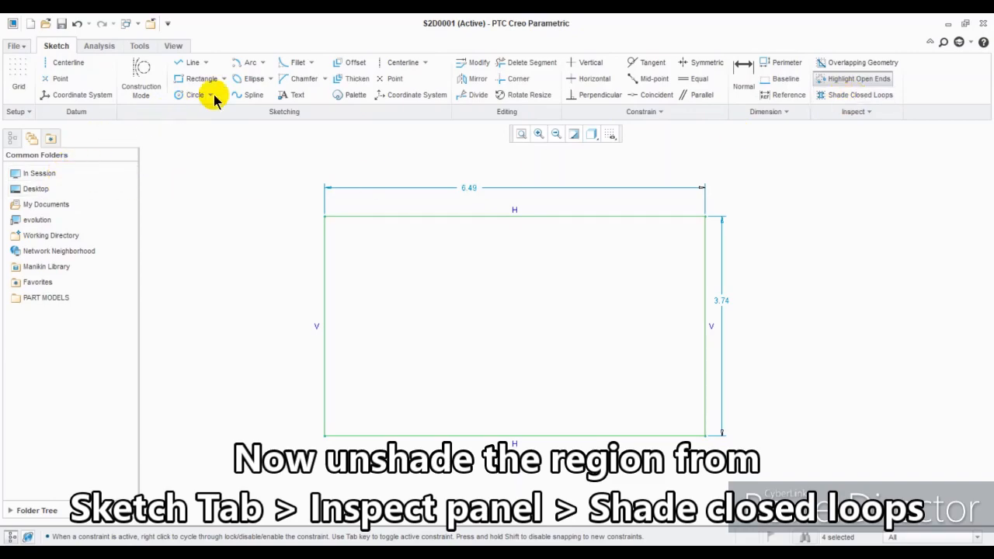
Step: Sketch a 3 Tangent arc touching the rectangle's top, right and bottom sides
{"action": "left_click", "coordinate": [263, 62]}
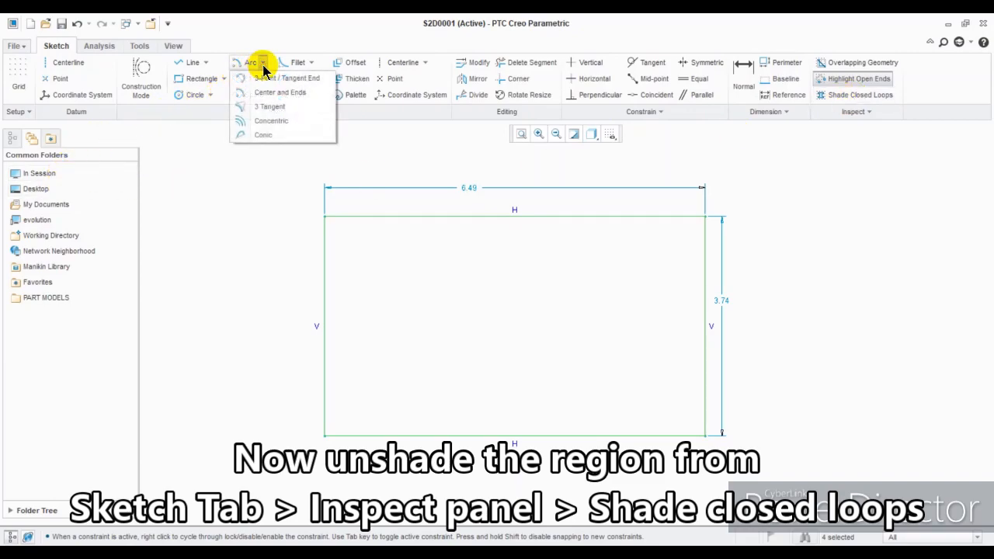
{"action": "left_click", "coordinate": [284, 109]}
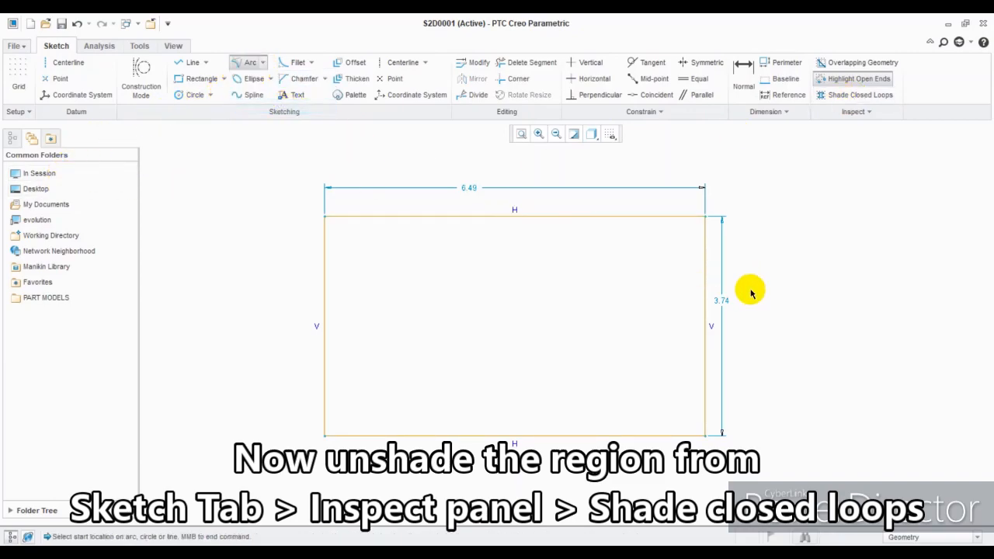
{"action": "left_click", "coordinate": [590, 221]}
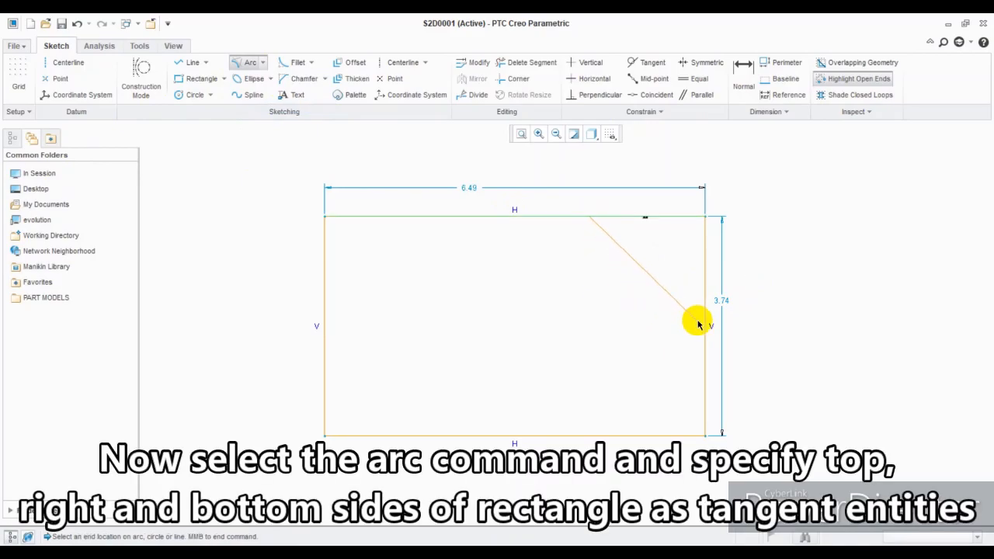
{"action": "left_click", "coordinate": [702, 325]}
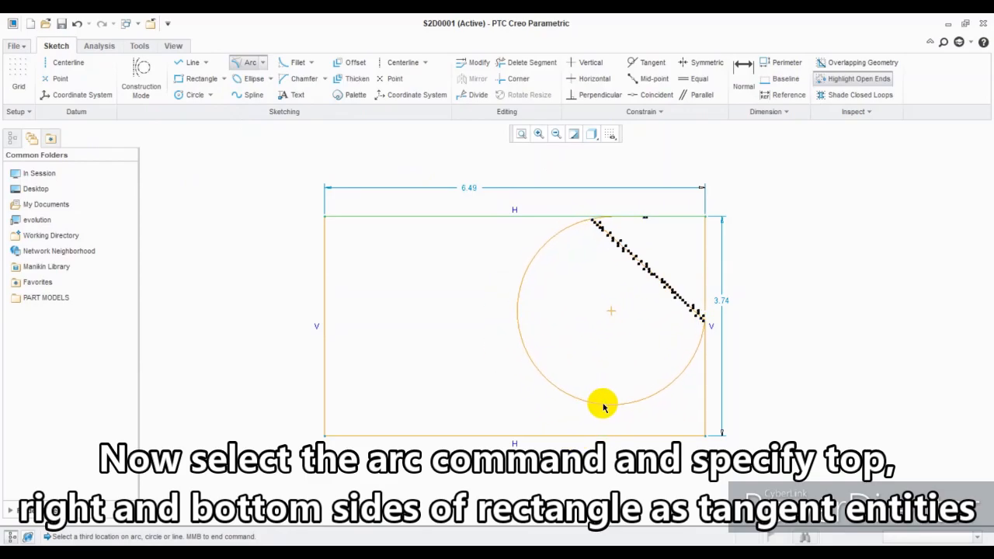
{"action": "scroll", "coordinate": [572, 464], "scroll_direction": "up", "scroll_amount": 3}
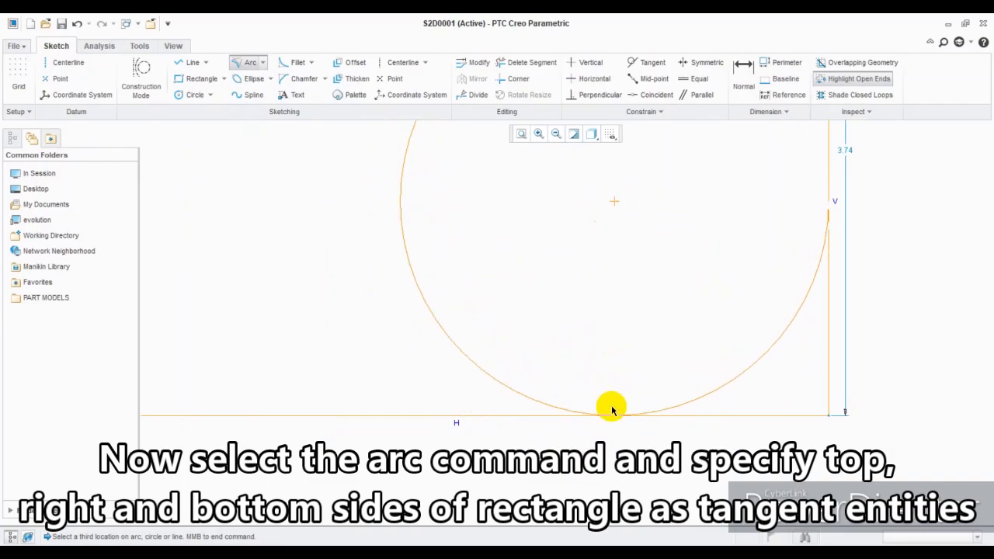
{"action": "left_click", "coordinate": [629, 416]}
{"action": "middle_click", "coordinate": [635, 443]}
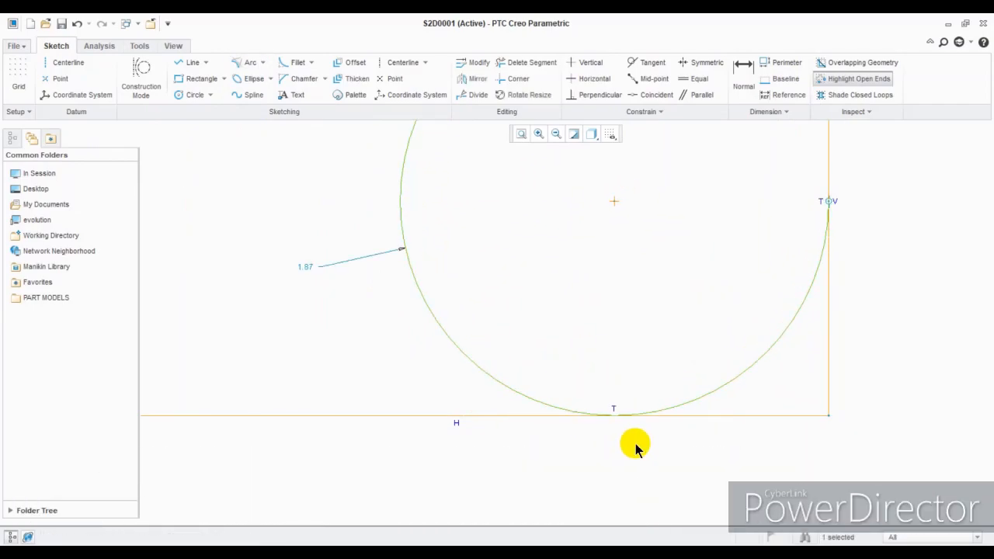
{"action": "scroll", "coordinate": [634, 443], "scroll_direction": "down", "scroll_amount": 3}
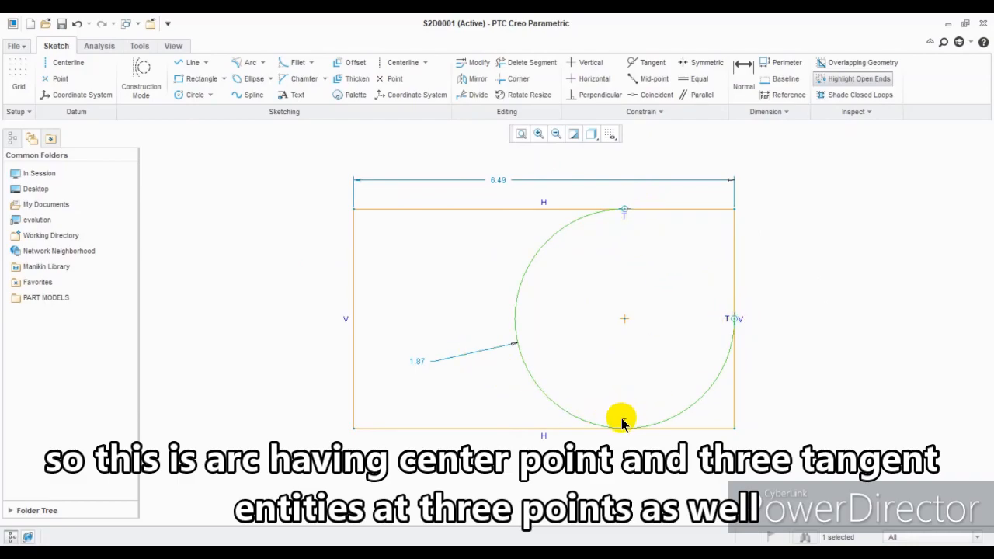
Step: Delete the rectangle and tangent arc, and sketch a 3-point reference arc with a radius of about 0.70 and level ends
{"action": "mouse_move", "coordinate": [909, 137]}
{"action": "left_mouse_down"}
{"action": "mouse_move", "coordinate": [204, 440]}
{"action": "mouse_move", "coordinate": [184, 501]}
{"action": "left_mouse_up"}
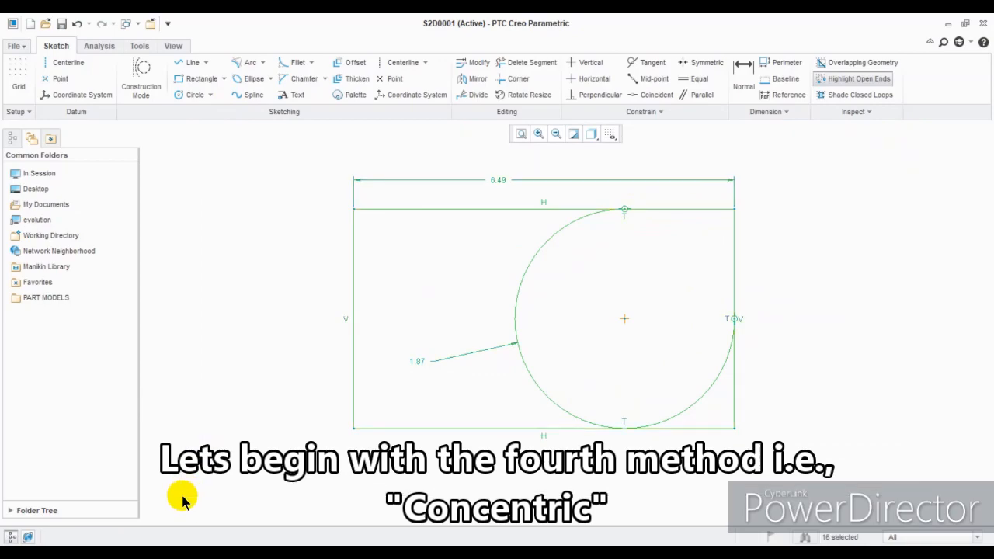
{"action": "key", "text": "Delete"}
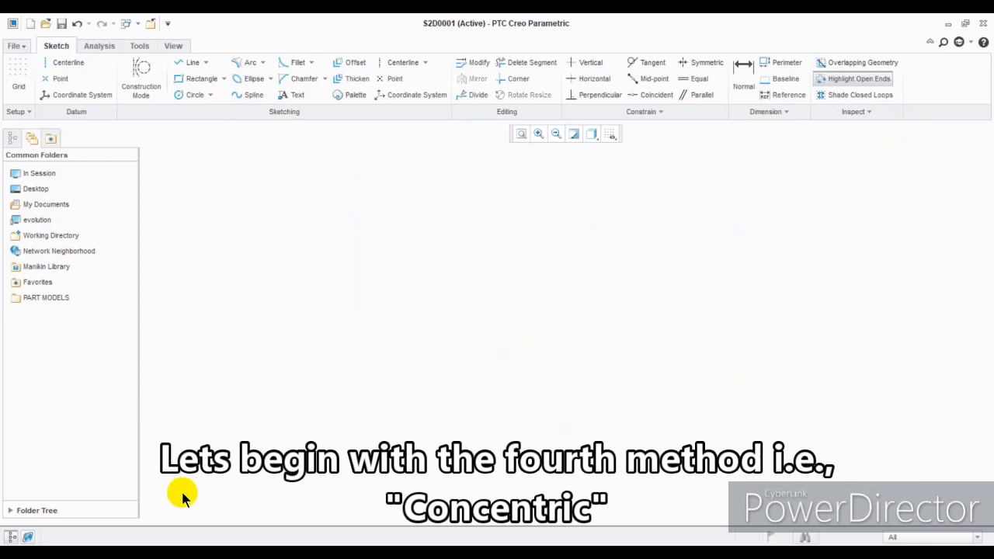
{"action": "left_click", "coordinate": [265, 63]}
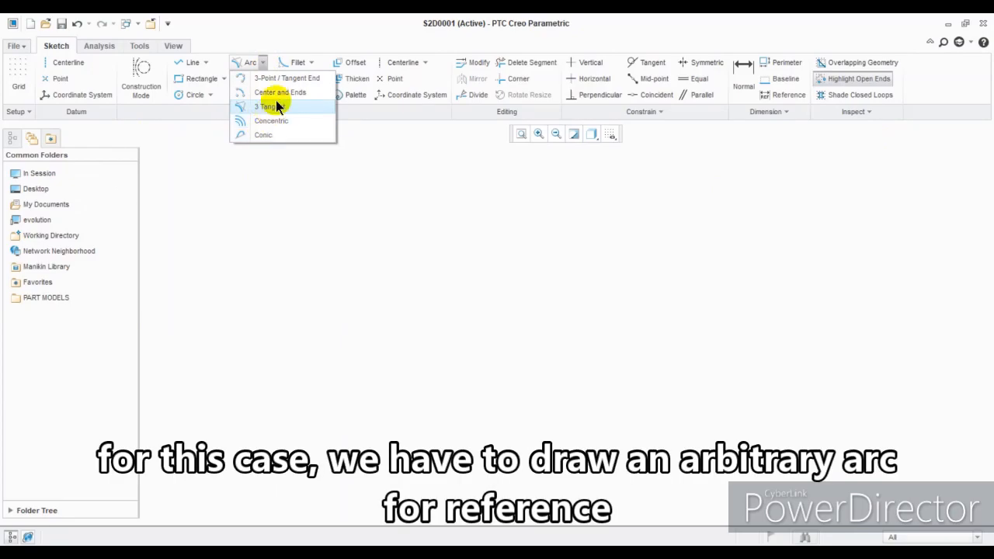
{"action": "left_click", "coordinate": [280, 77]}
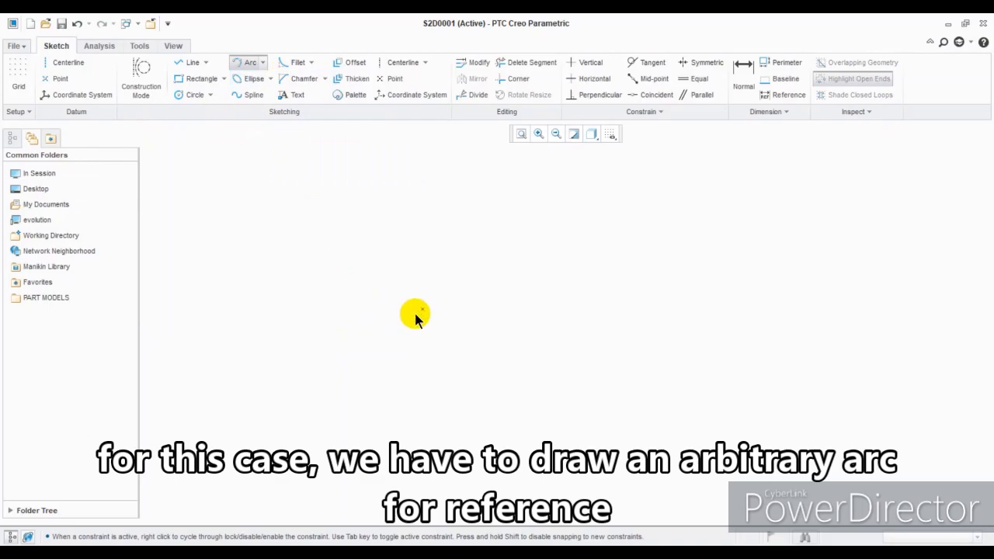
{"action": "left_click", "coordinate": [463, 284]}
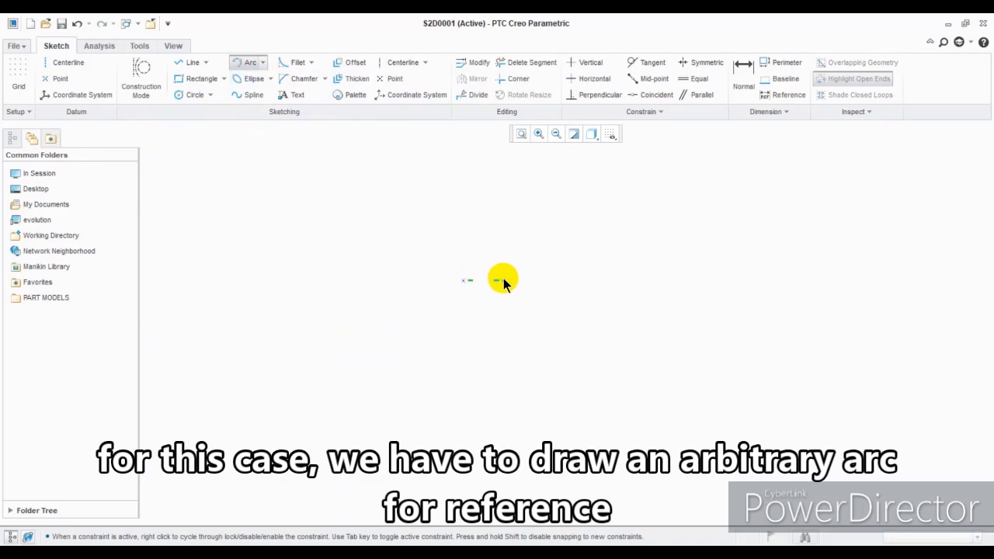
{"action": "left_click", "coordinate": [519, 282]}
{"action": "scroll", "coordinate": [498, 296], "scroll_direction": "up", "scroll_amount": 3}
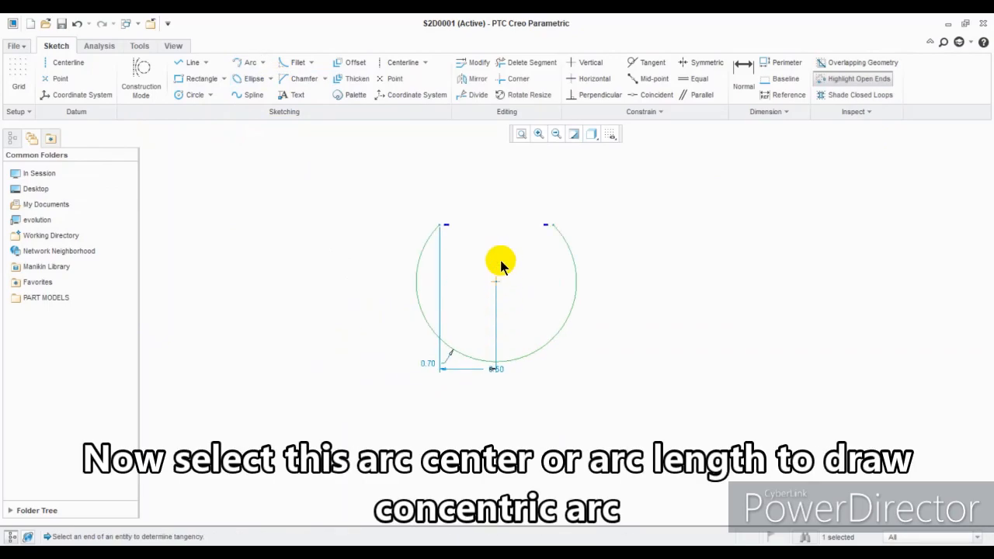
Step: Sketch a Concentric arc about 1.17 in radius around the center of the existing arc
{"action": "left_click", "coordinate": [262, 62]}
{"action": "left_click", "coordinate": [270, 122]}
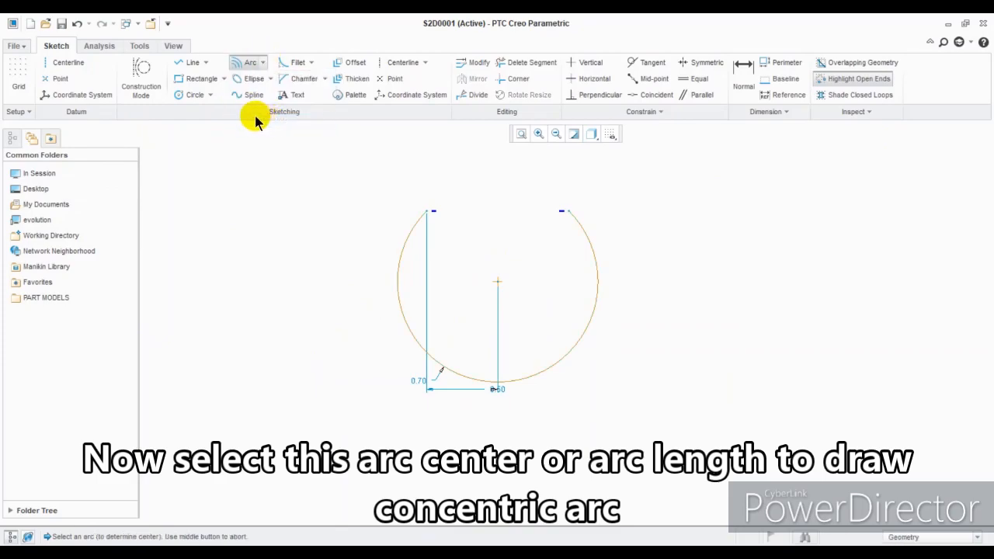
{"action": "left_click", "coordinate": [601, 277]}
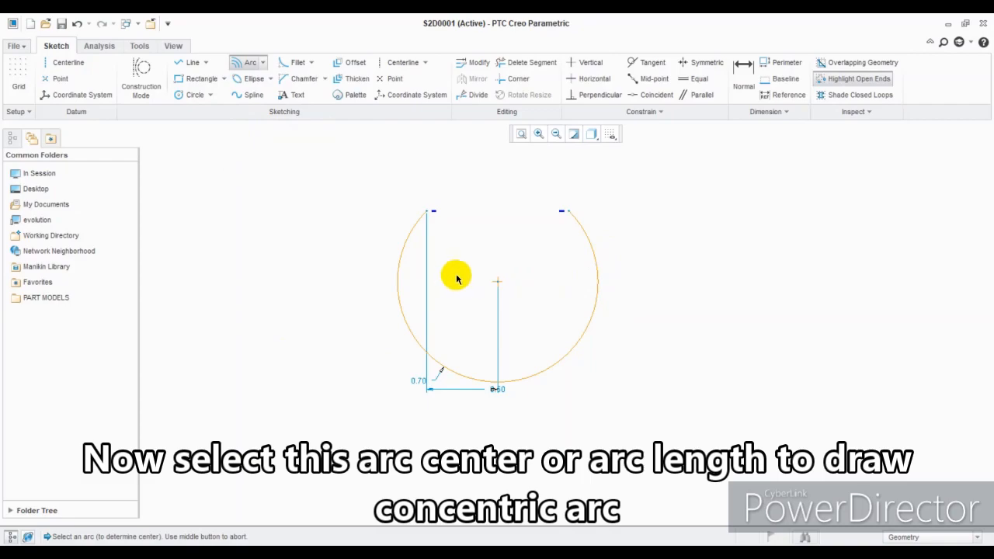
{"action": "left_click", "coordinate": [499, 286]}
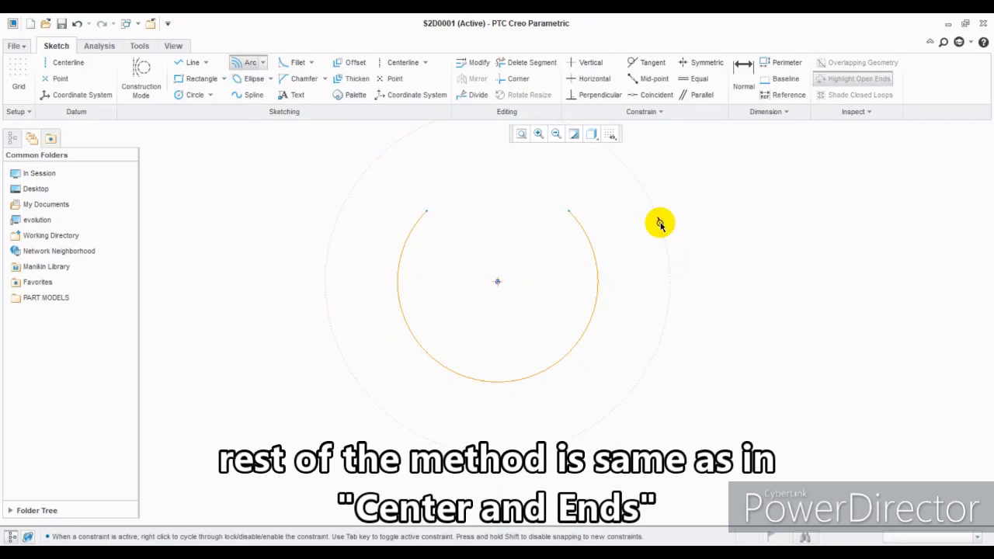
{"action": "left_click", "coordinate": [664, 289]}
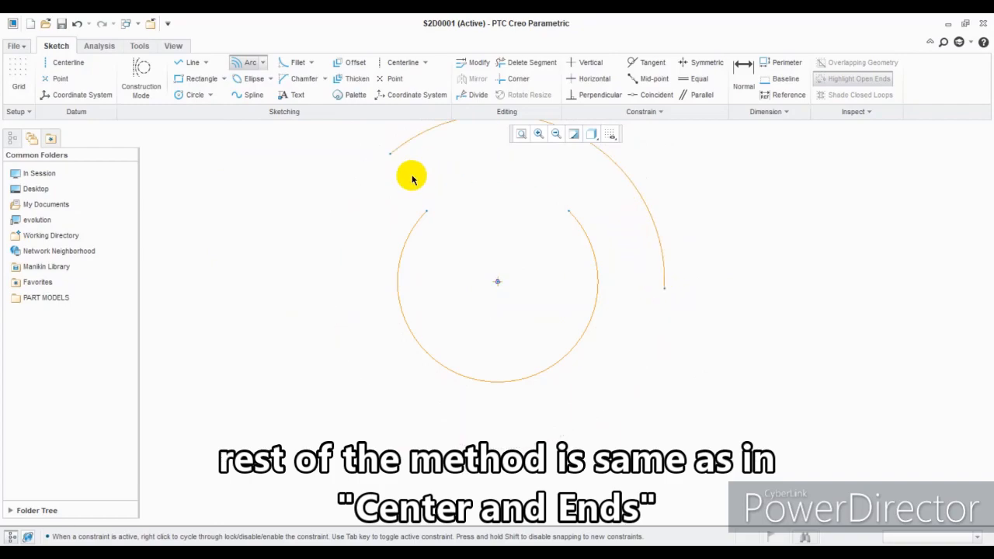
{"action": "left_click", "coordinate": [604, 383]}
Step: Sketch a second, larger concentric arc about 1.53 in radius around the same center, and undo it
{"action": "left_click", "coordinate": [702, 204]}
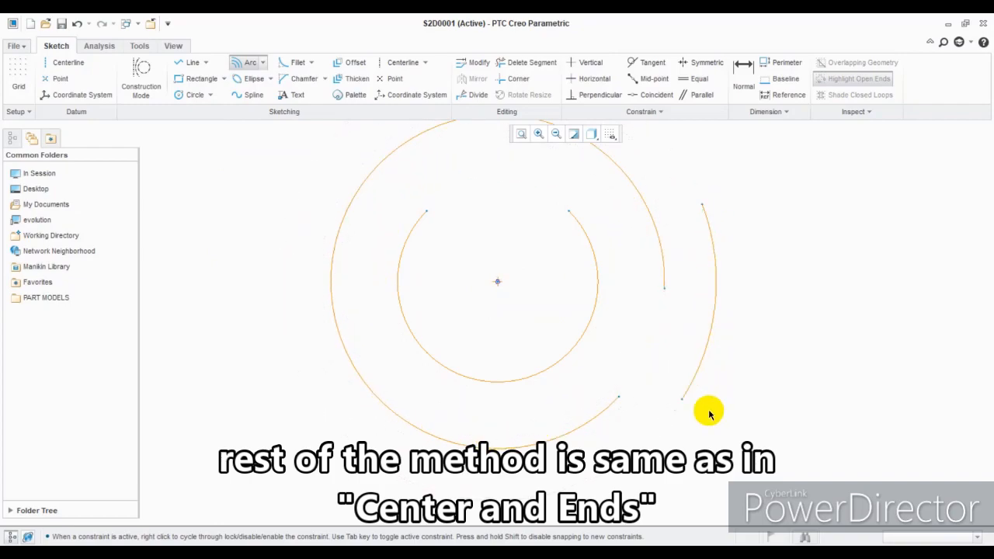
{"action": "left_click", "coordinate": [295, 193]}
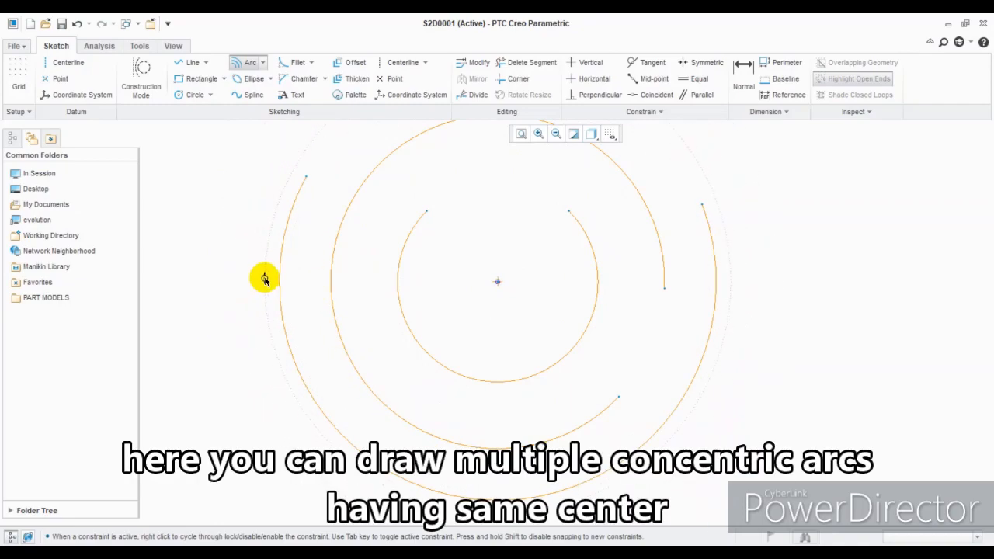
{"action": "middle_click", "coordinate": [264, 280]}
{"action": "middle_click", "coordinate": [229, 269]}
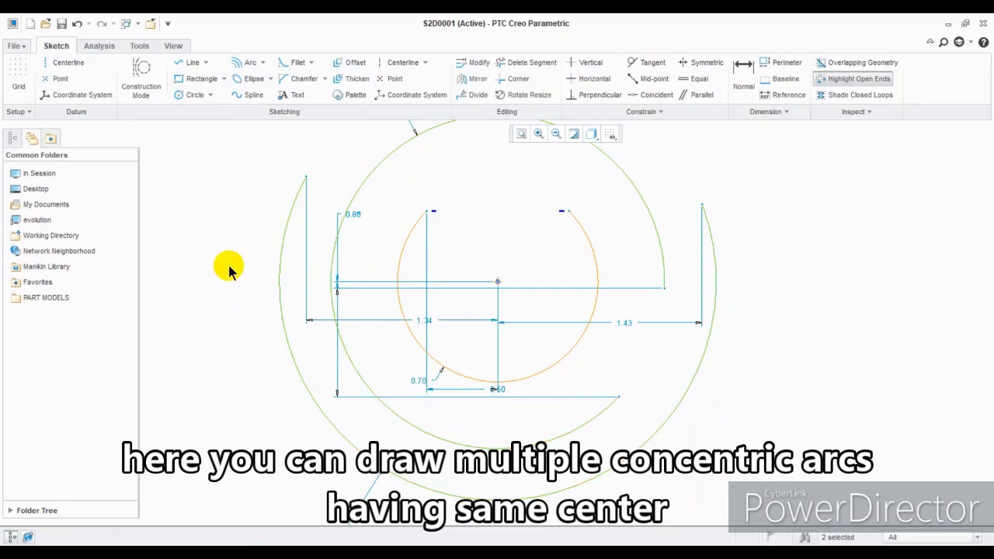
{"action": "scroll", "coordinate": [230, 276], "scroll_direction": "down", "scroll_amount": 2}
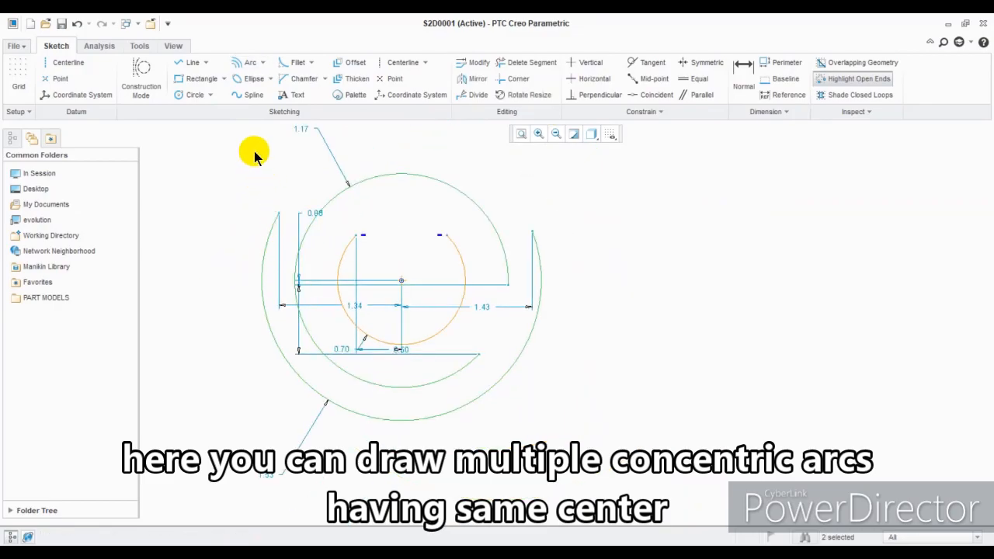
{"action": "key", "text": "ctrl+z"}
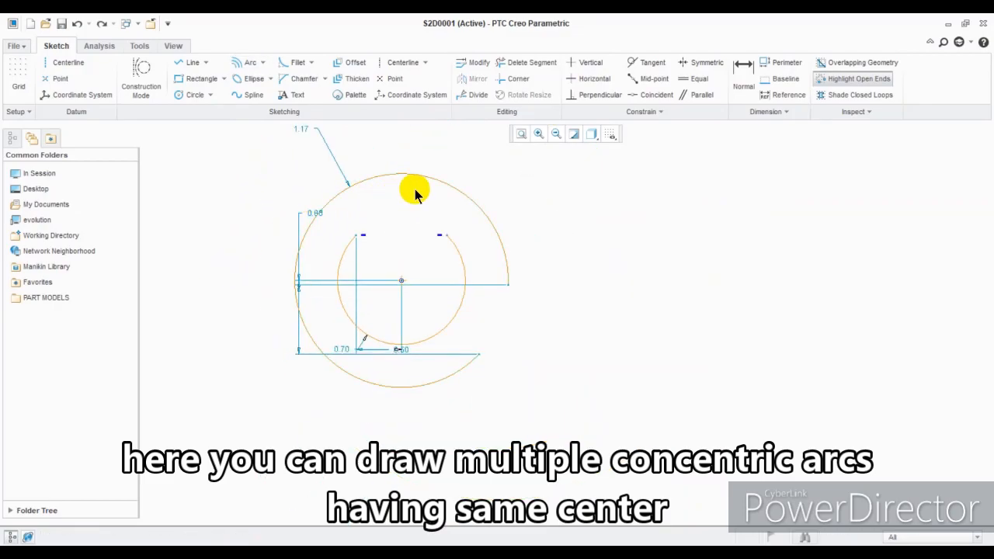
{"action": "scroll", "coordinate": [558, 316], "scroll_direction": "down", "scroll_amount": 1}
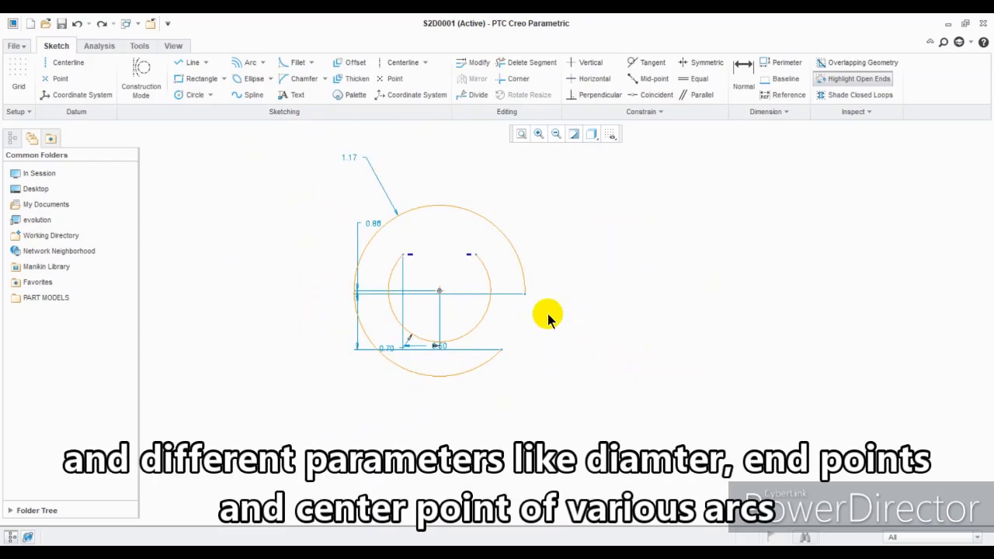
{"action": "scroll", "coordinate": [325, 167], "scroll_direction": "up", "scroll_amount": 1}
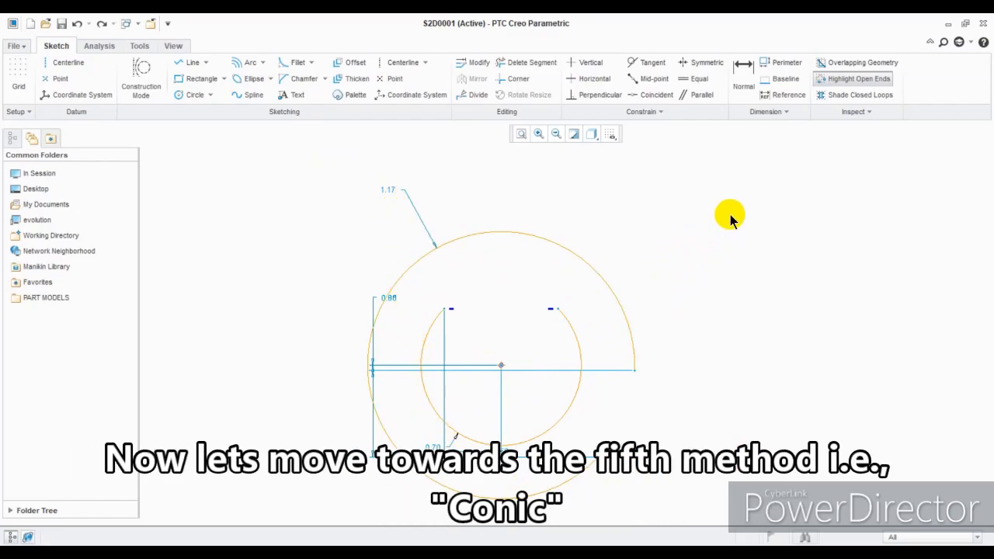
Step: Delete the reference arc and the remaining concentric arc together with their dimensions
{"action": "scroll", "coordinate": [730, 217], "scroll_direction": "down", "scroll_amount": 1}
{"action": "left_click_drag", "start_coordinate": [810, 140], "coordinate": [257, 476]}
{"action": "key", "text": "Delete"}
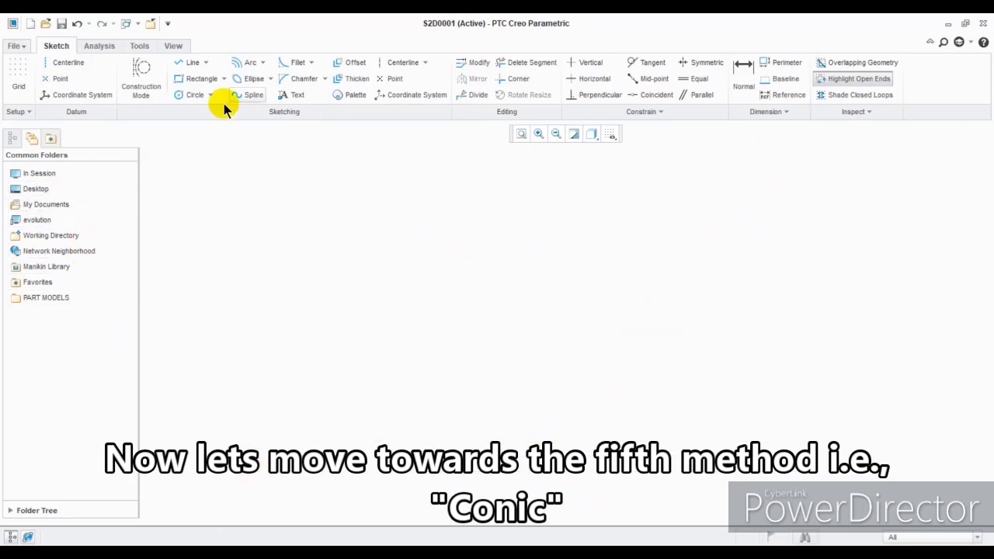
Step: Sketch a Conic arc on a horizontal base about 2.98 wide, curving upward with its peak slightly right of the middle
{"action": "left_click", "coordinate": [264, 64]}
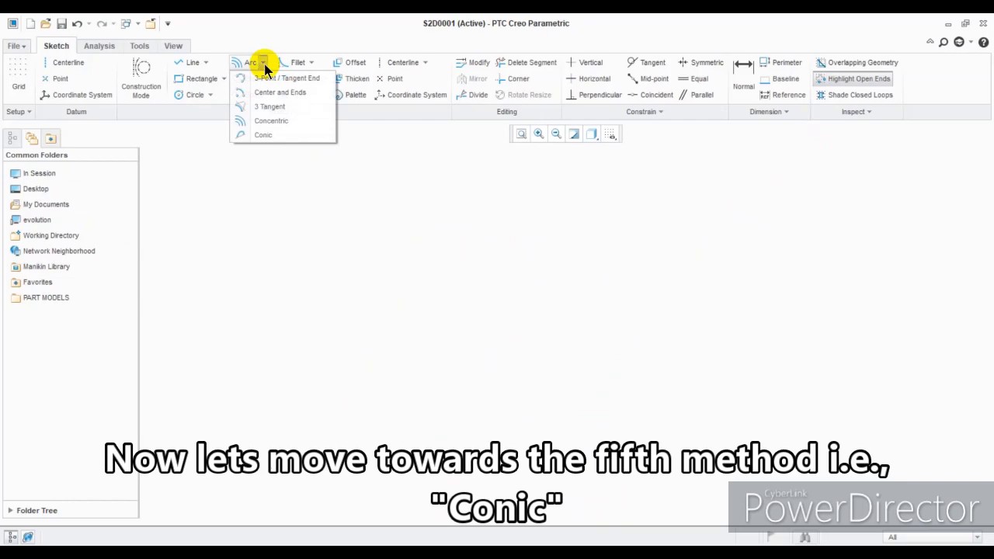
{"action": "left_click", "coordinate": [264, 134]}
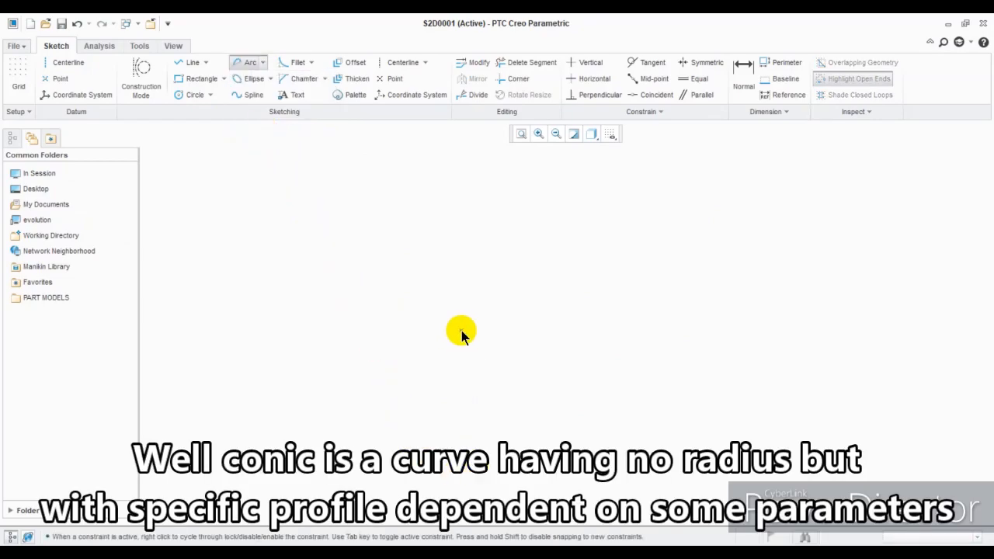
{"action": "left_click", "coordinate": [369, 327]}
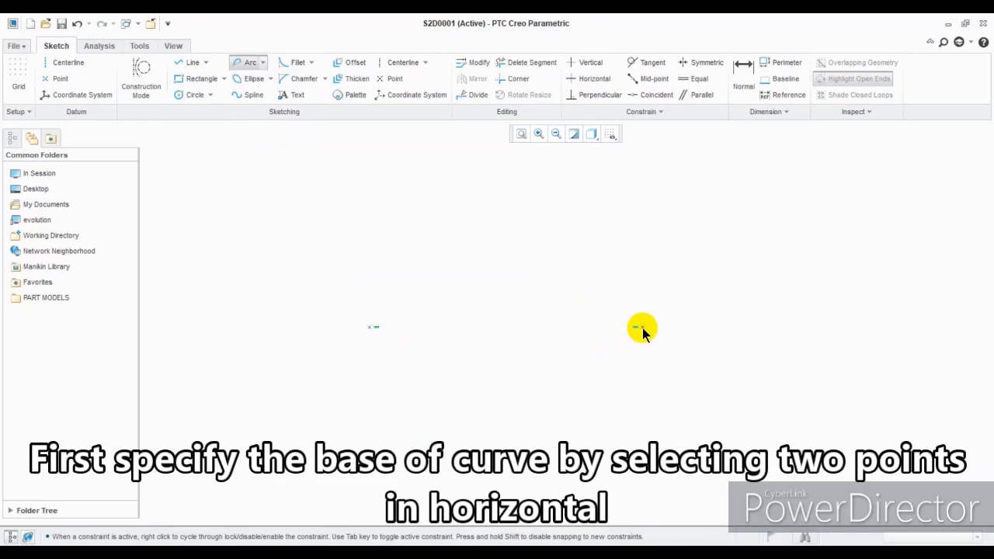
{"action": "left_click", "coordinate": [643, 327]}
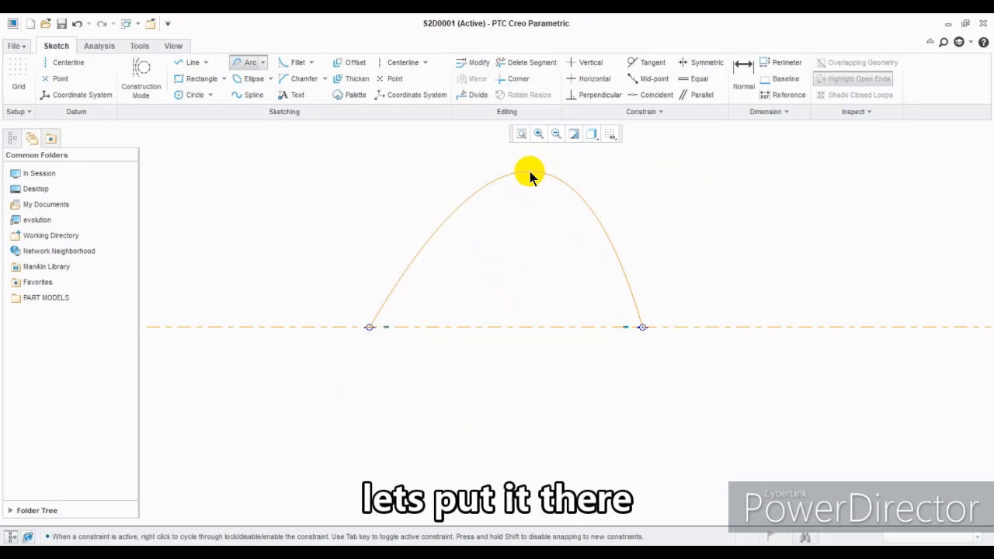
{"action": "left_click", "coordinate": [530, 172]}
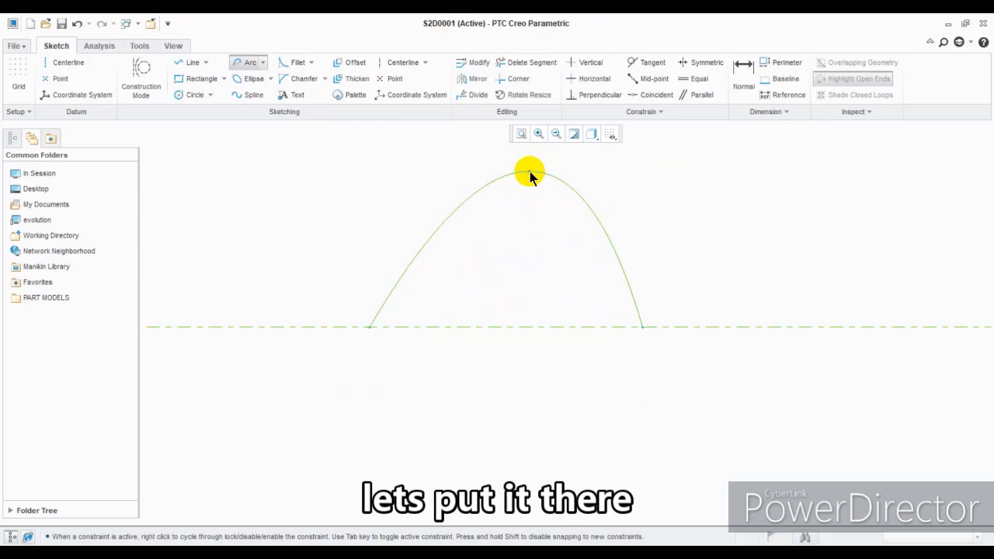
{"action": "middle_click", "coordinate": [750, 204]}
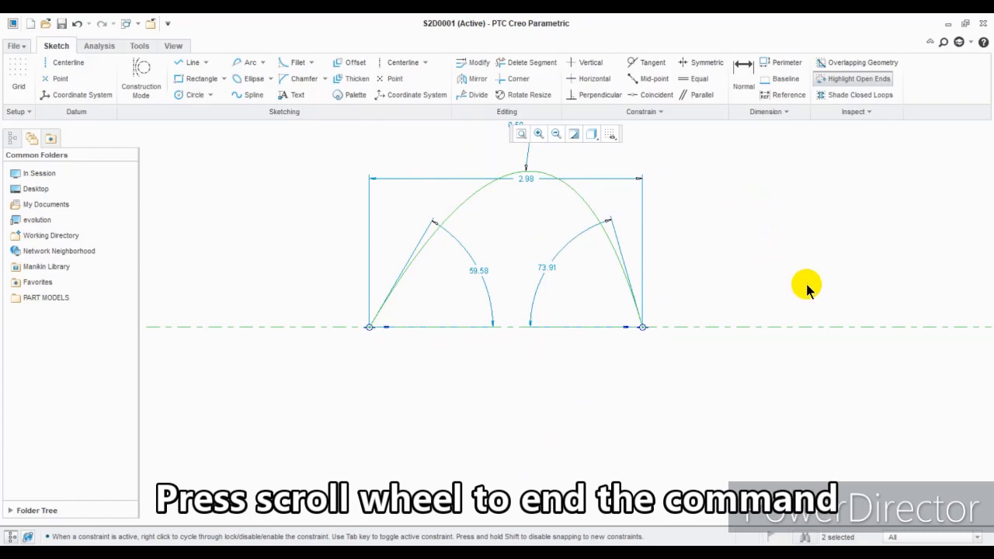
{"action": "scroll", "coordinate": [709, 443], "scroll_direction": "down", "scroll_amount": 2}
{"action": "scroll", "coordinate": [618, 259], "scroll_direction": "up", "scroll_amount": 2}
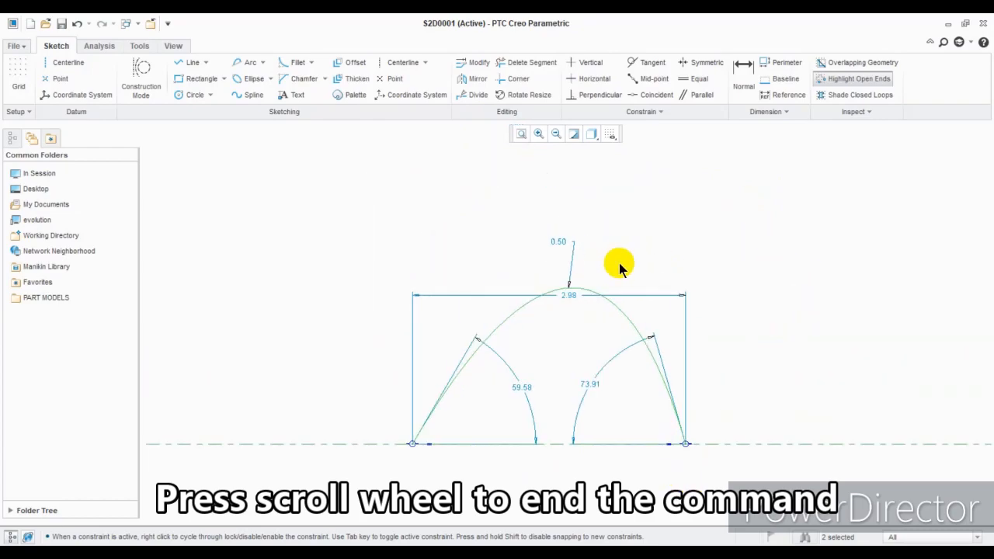
{"action": "scroll", "coordinate": [575, 524], "scroll_direction": "up", "scroll_amount": 1}
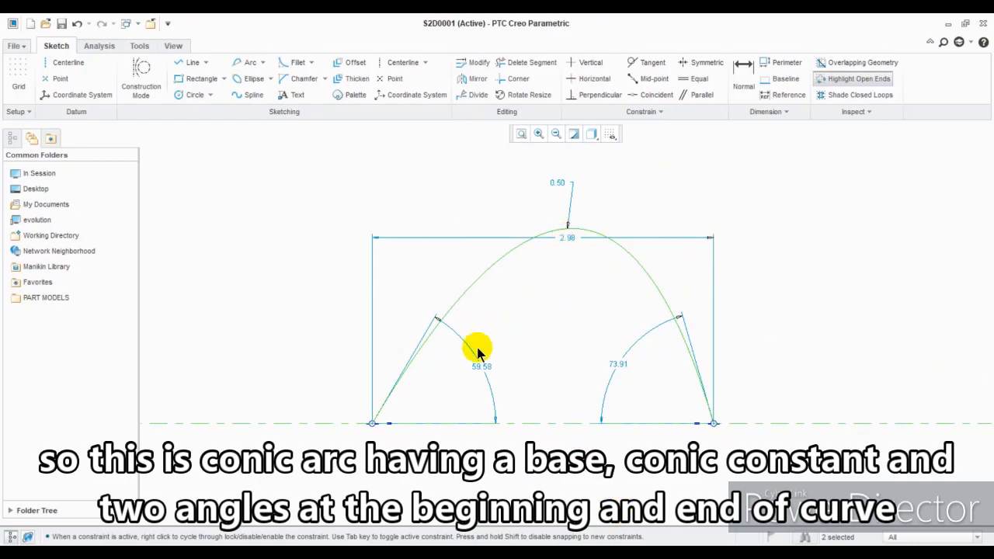
Step: Set the conic arc's base width to 10 and both of its end angles to 60 degrees
{"action": "double_click", "coordinate": [570, 236]}
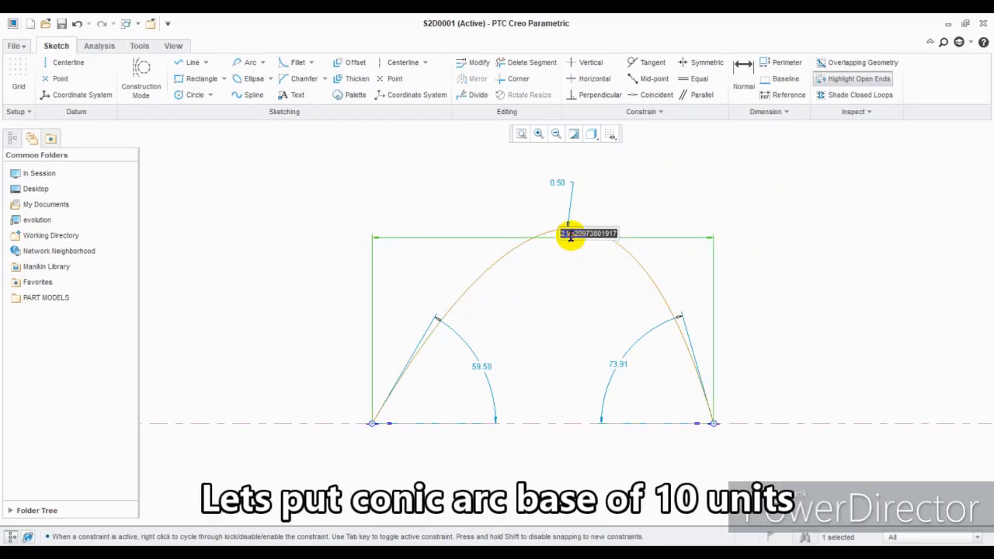
{"action": "type", "text": "10"}
{"action": "key", "text": "Return"}
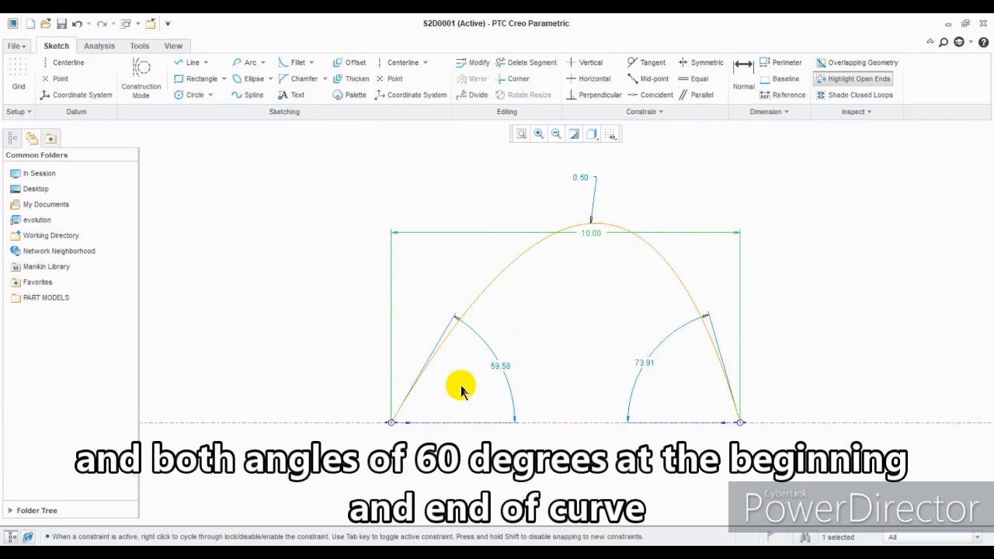
{"action": "double_click", "coordinate": [497, 364]}
{"action": "key", "text": "Return"}
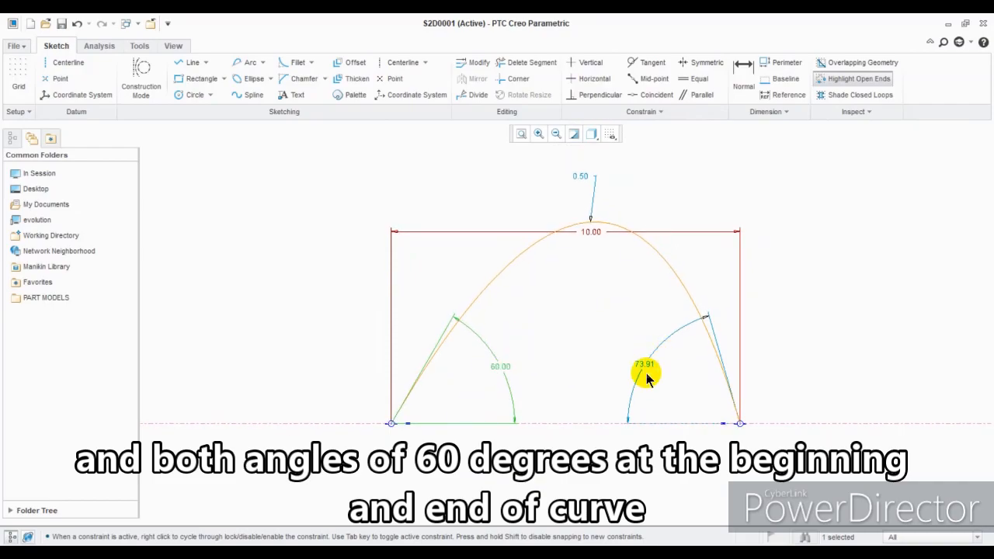
{"action": "double_click", "coordinate": [645, 362]}
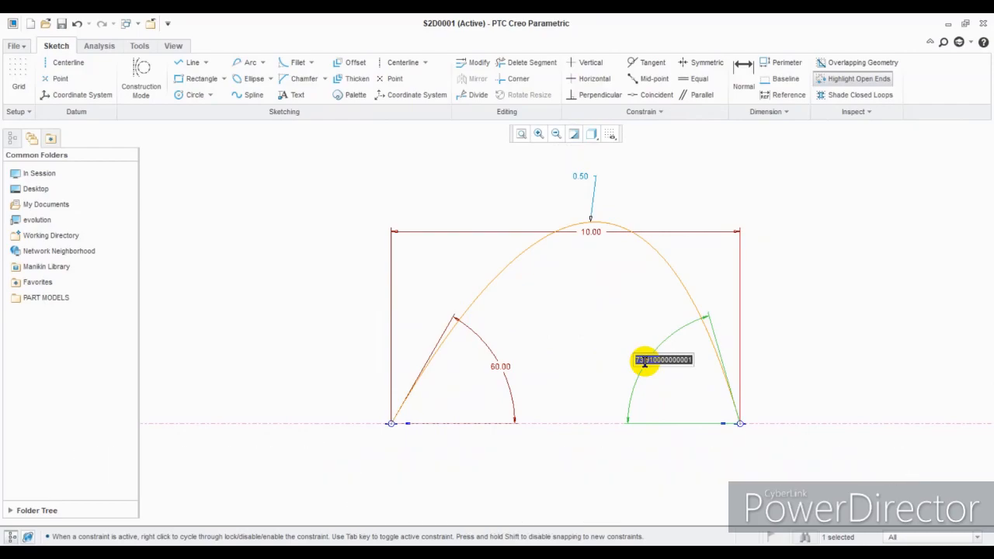
{"action": "type", "text": "60"}
{"action": "key", "text": "Return"}
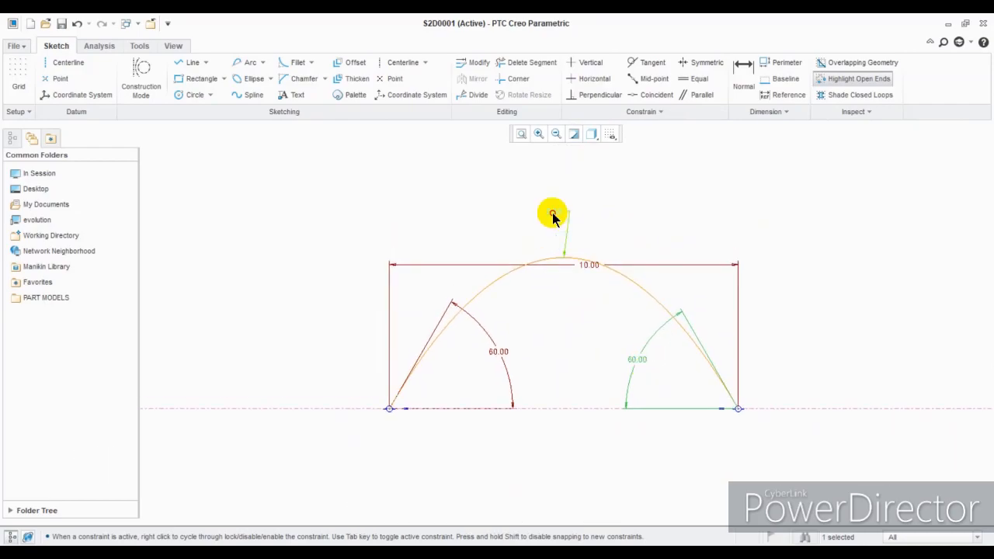
Step: Try a conic constant of 0.7 and one of 0.9 on the arc to compare the curve's shape
{"action": "double_click", "coordinate": [553, 209]}
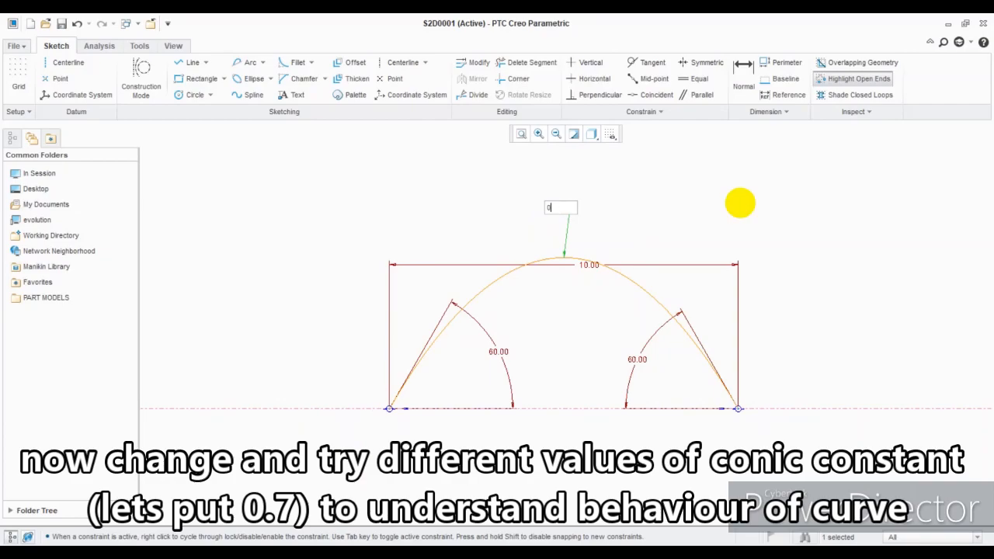
{"action": "type", "text": "0.7"}
{"action": "key", "text": "Return"}
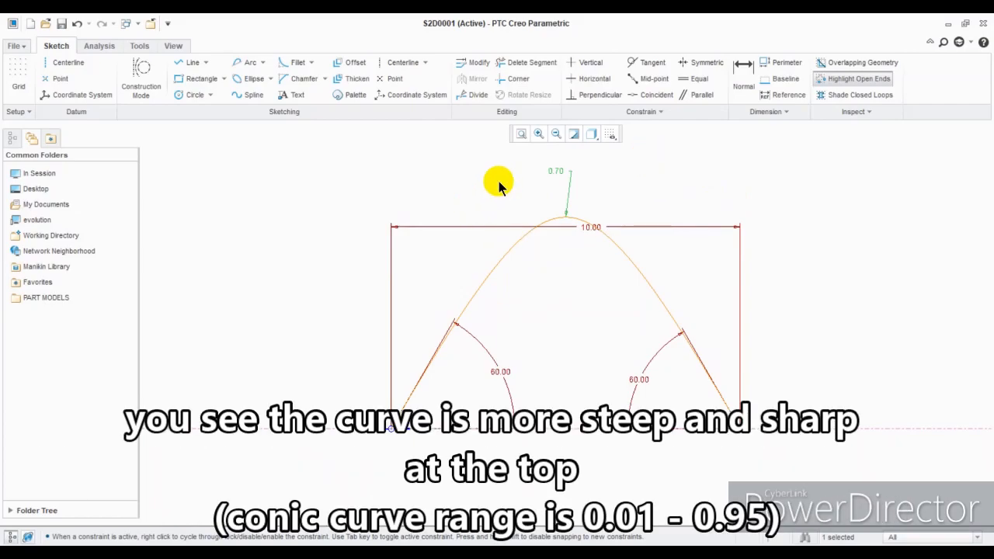
{"action": "double_click", "coordinate": [558, 173]}
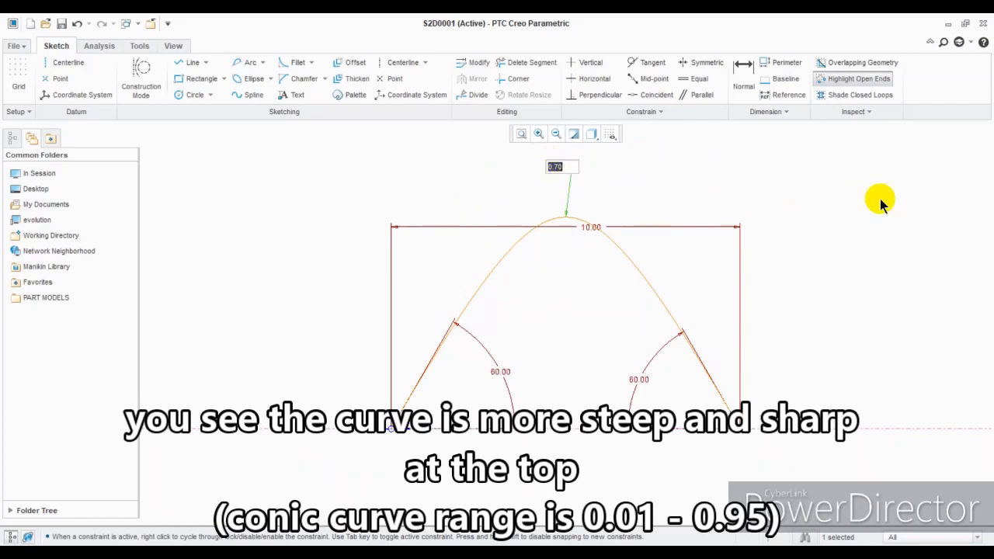
{"action": "type", "text": "0"}
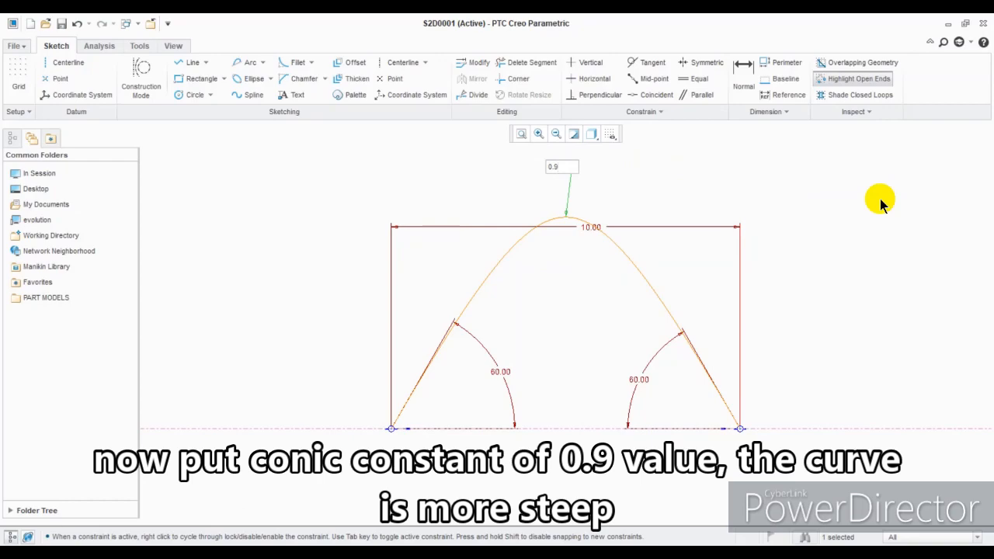
{"action": "key", "text": "Return"}
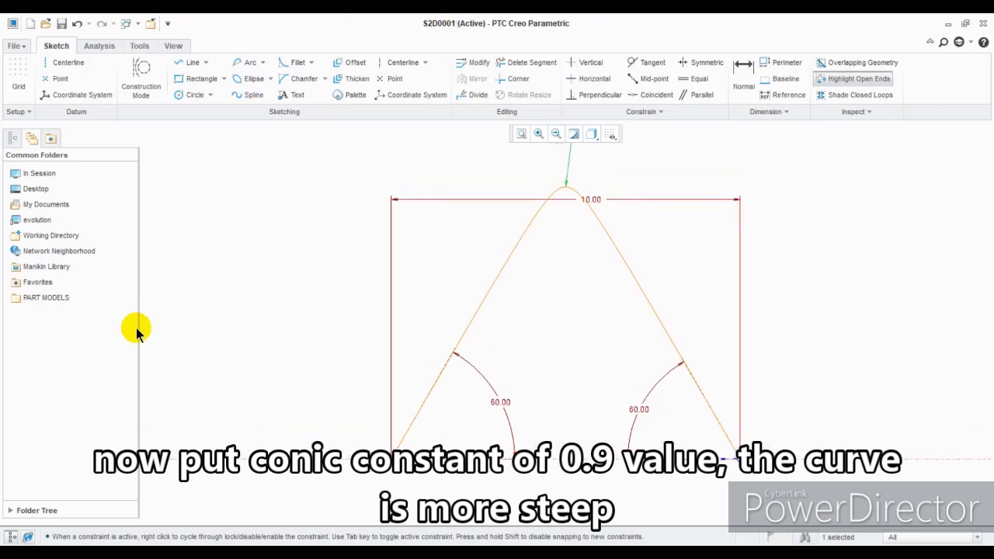
Step: Try a conic constant of 0.1 on the arc to widen and flatten the curve
{"action": "scroll", "coordinate": [478, 304], "scroll_direction": "down", "scroll_amount": 2}
{"action": "double_click", "coordinate": [525, 183]}
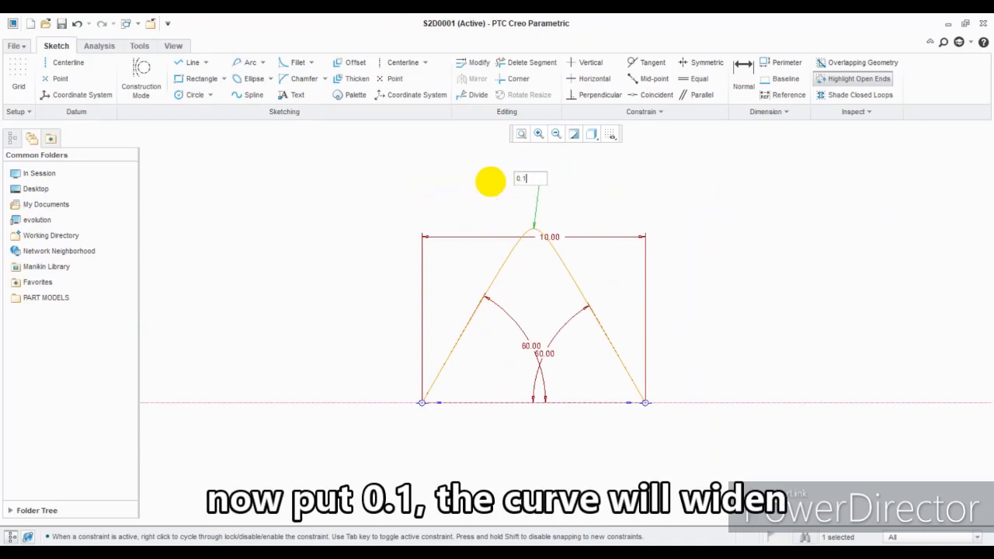
{"action": "type", "text": "0.1"}
{"action": "key", "text": "Return"}
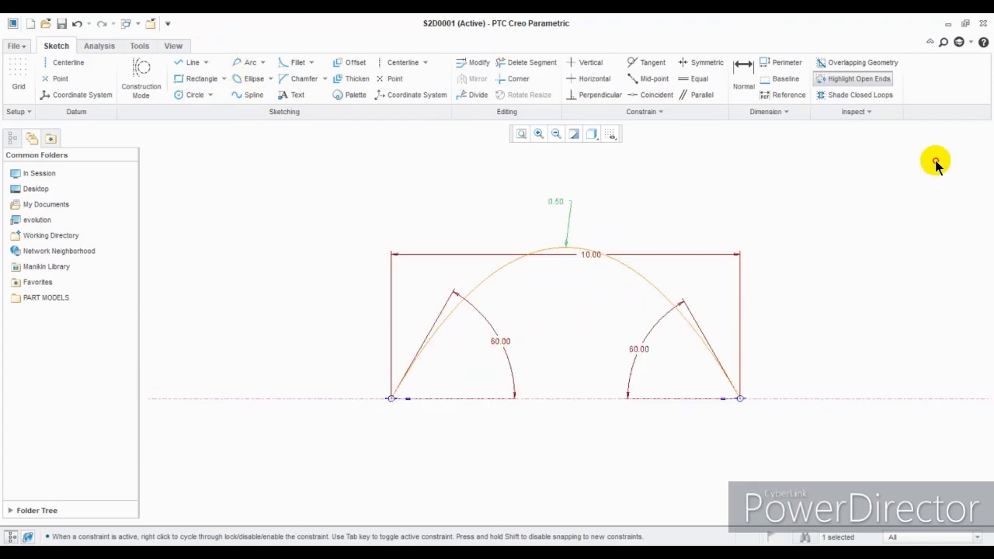
Step: Delete the conic arc together with its centerline and dimensions
{"action": "mouse_move", "coordinate": [934, 162]}
{"action": "left_mouse_down"}
{"action": "mouse_move", "coordinate": [515, 344]}
{"action": "mouse_move", "coordinate": [248, 435]}
{"action": "mouse_move", "coordinate": [251, 468]}
{"action": "left_mouse_up"}
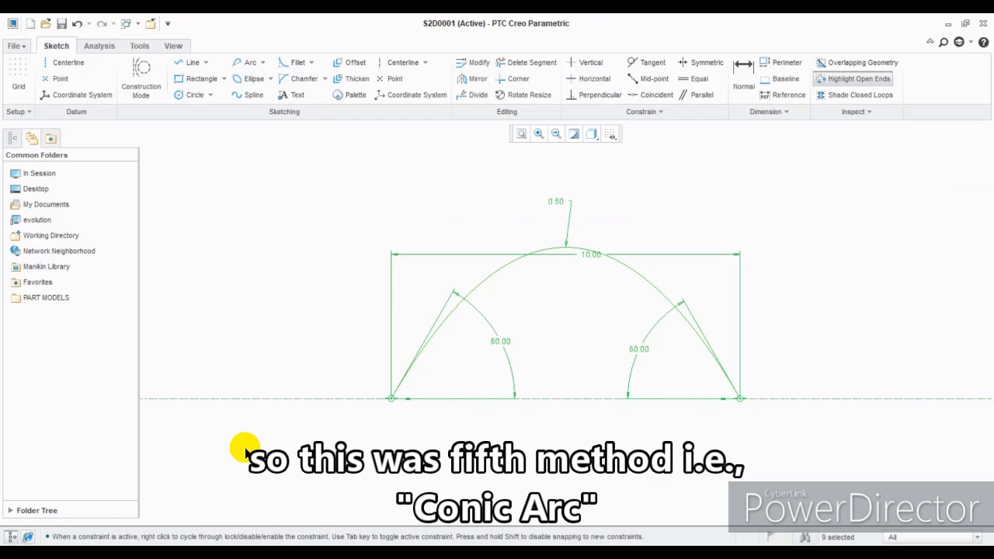
{"action": "key", "text": "Delete"}
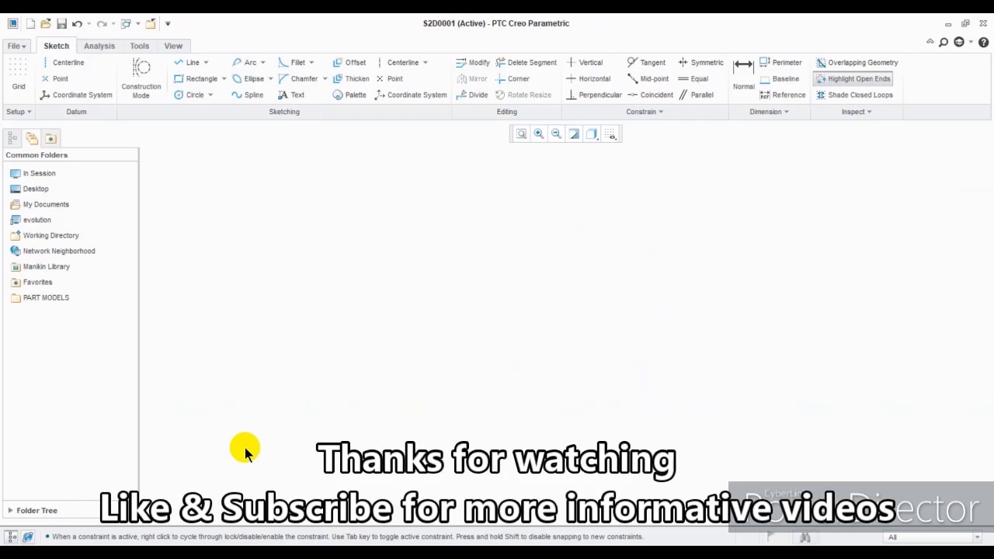